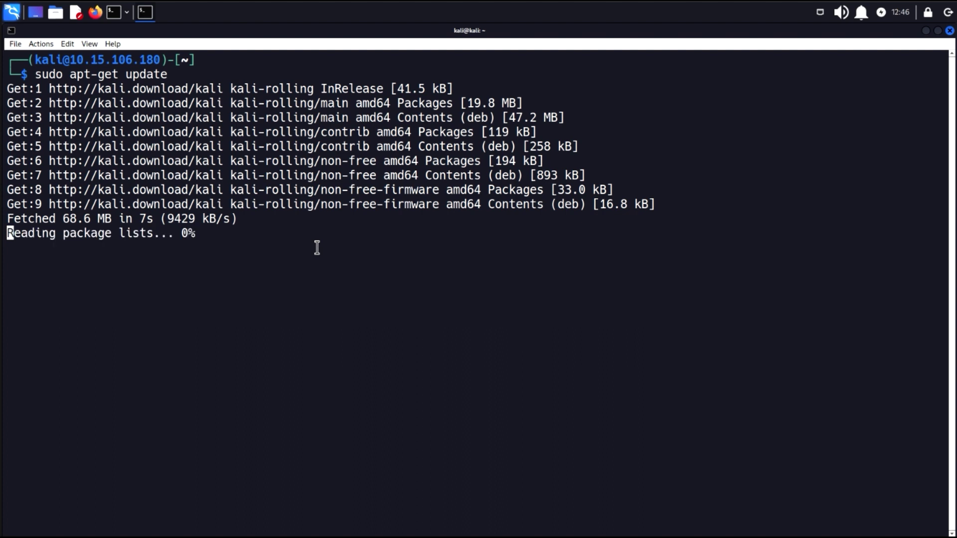
Step: Clear the terminal and install the autopsy package with sudo apt-get install autopsy
key(ctrl+l)
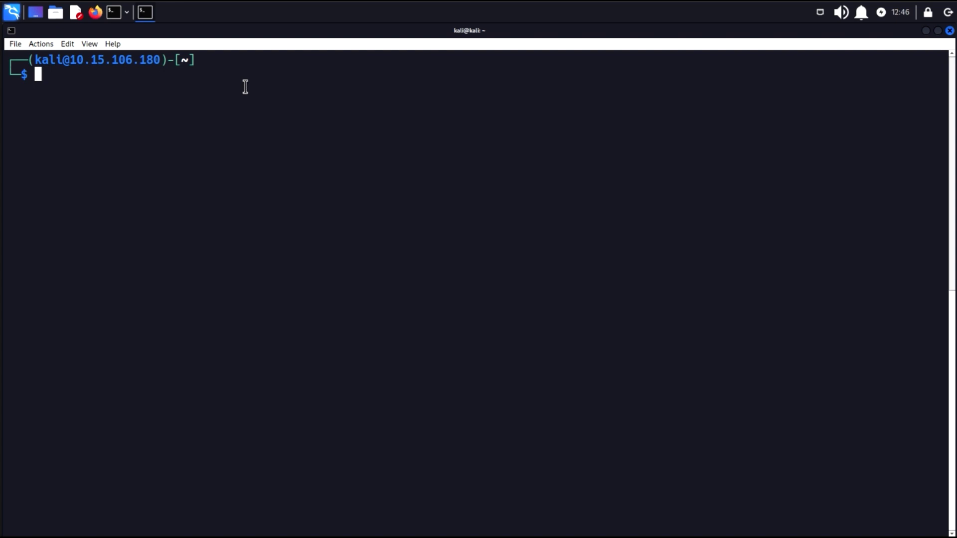
text(sudo ap)
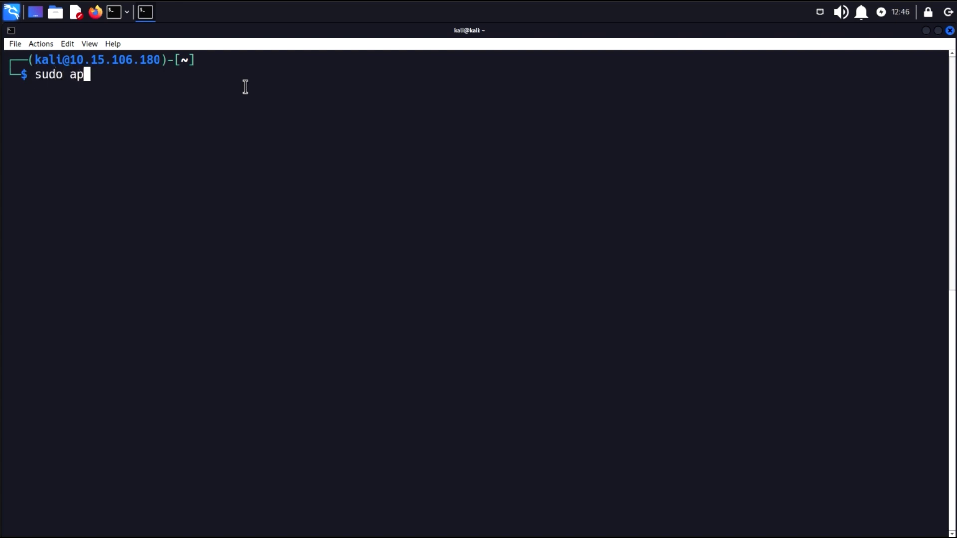
text(t-get i)
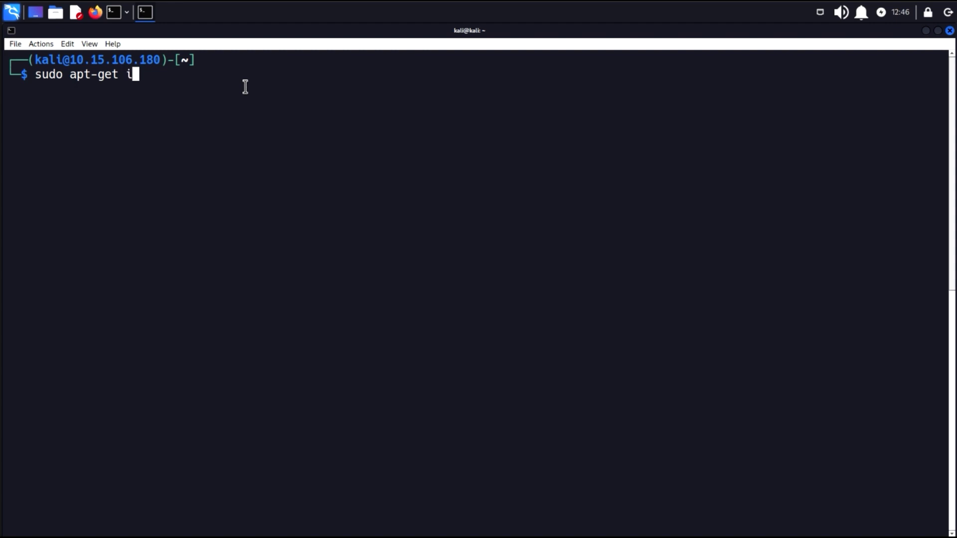
text(nstall )
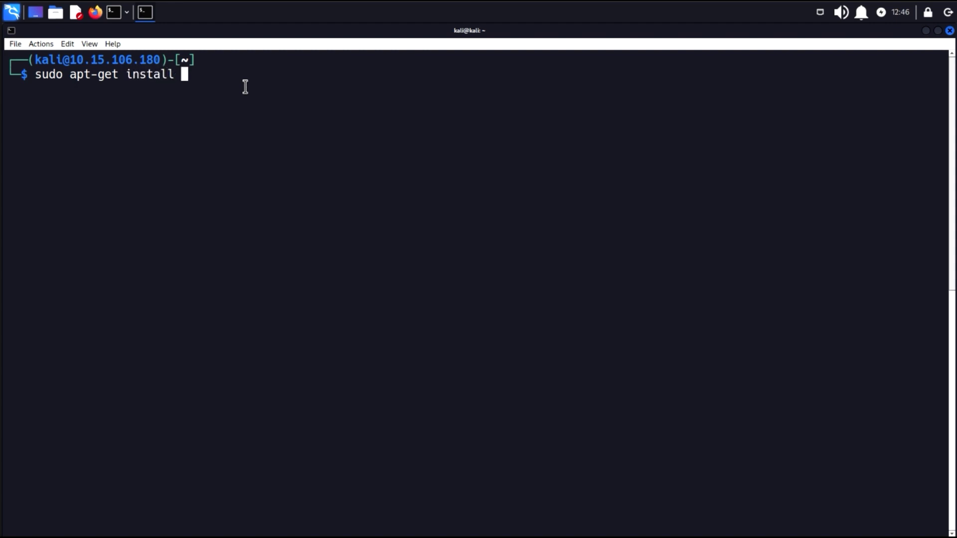
text(autopsy)
key(Return)
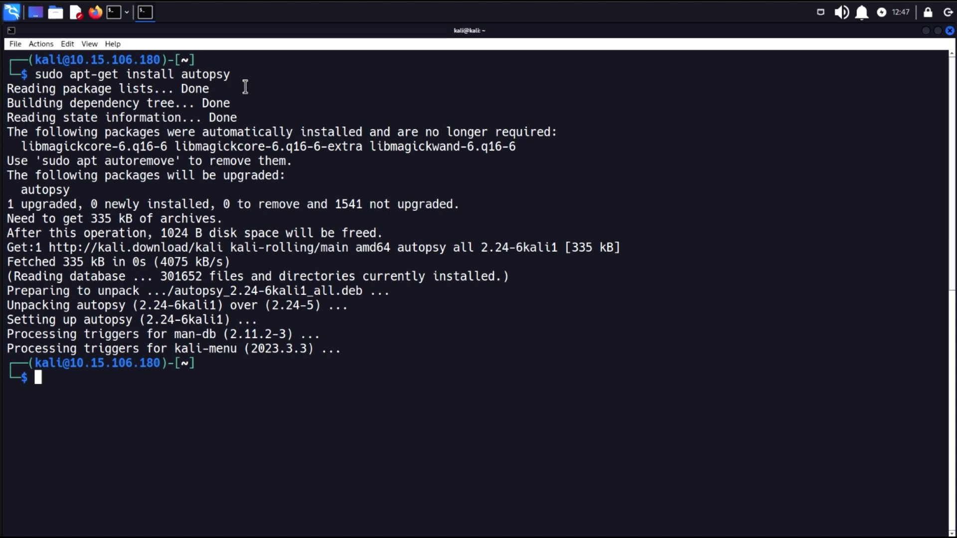
text(sudo autopsy)
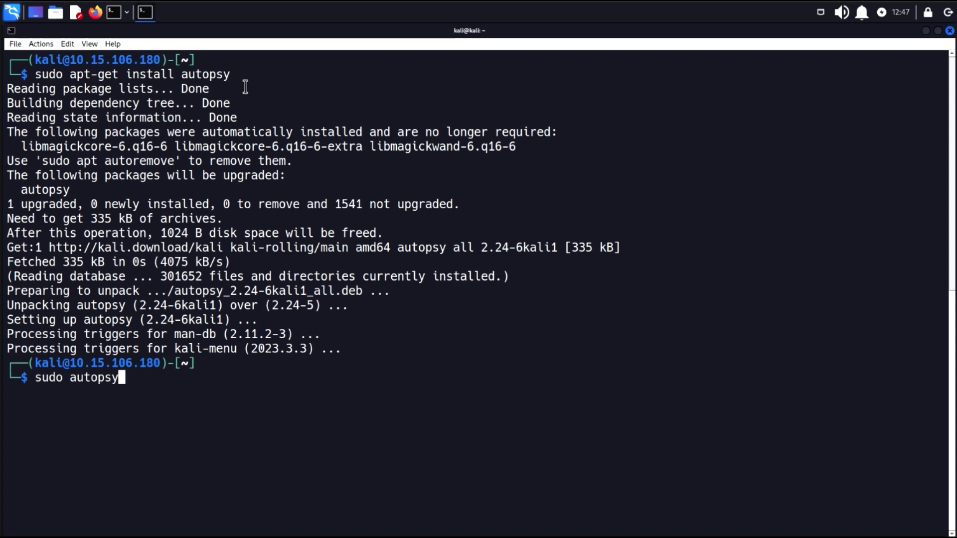
key(Return)
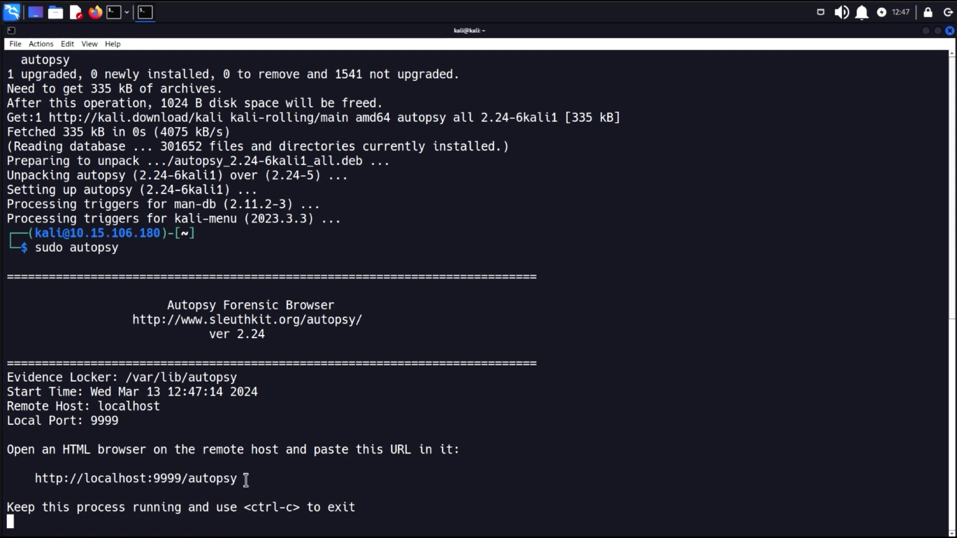
drag(239, 479, 34, 480)
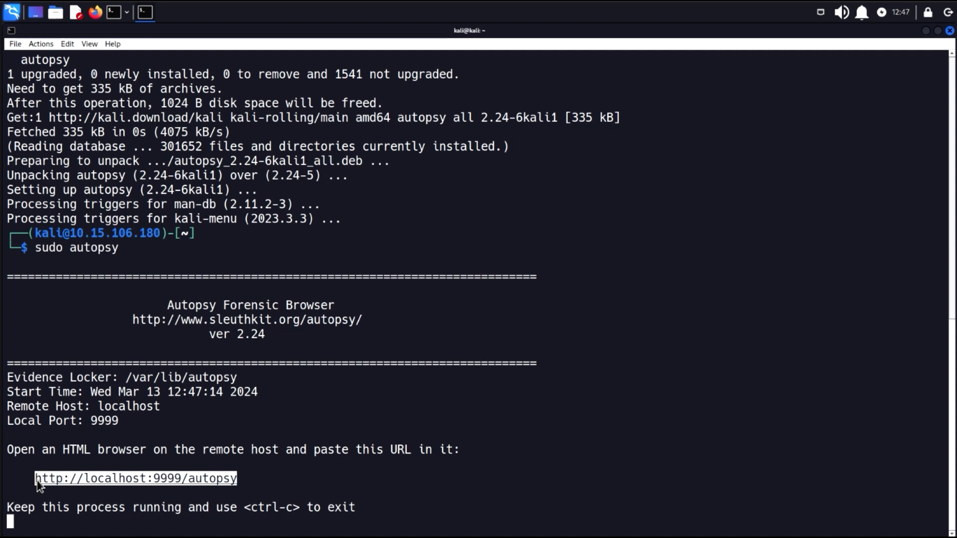
right_click(38, 483)
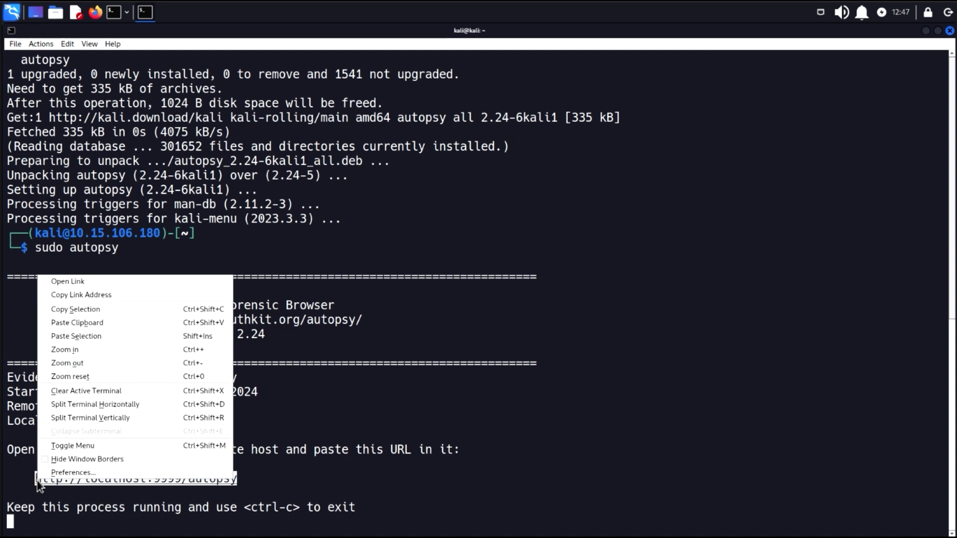
click(81, 283)
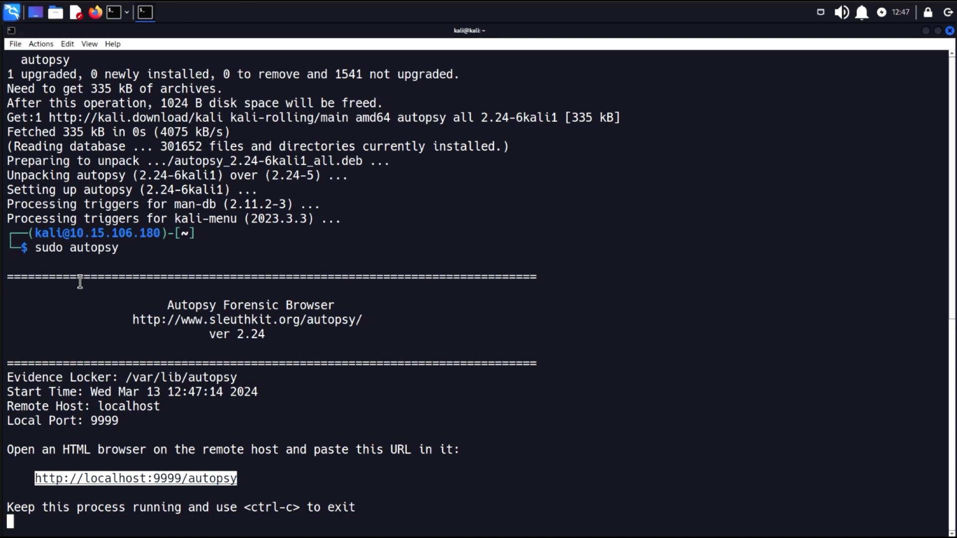
right_click(154, 477)
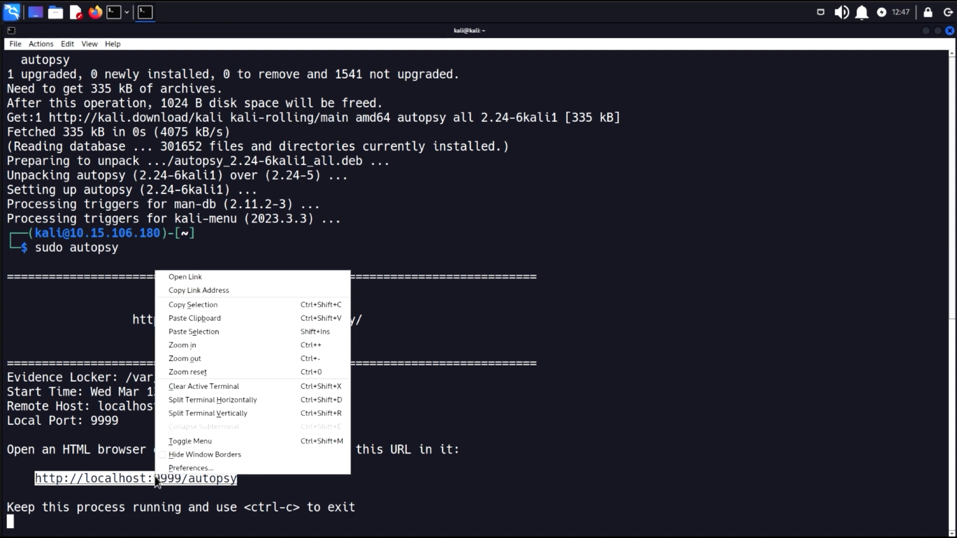
click(183, 305)
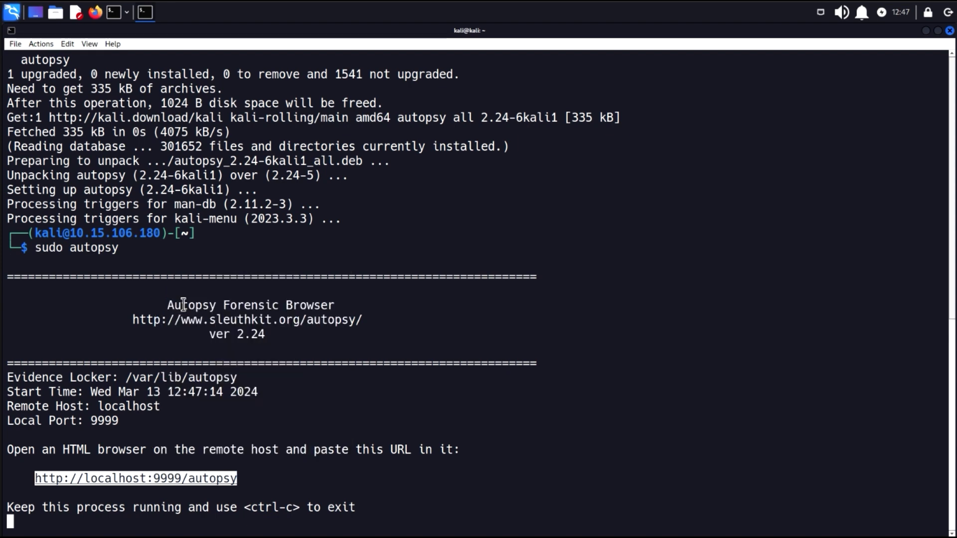
click(96, 13)
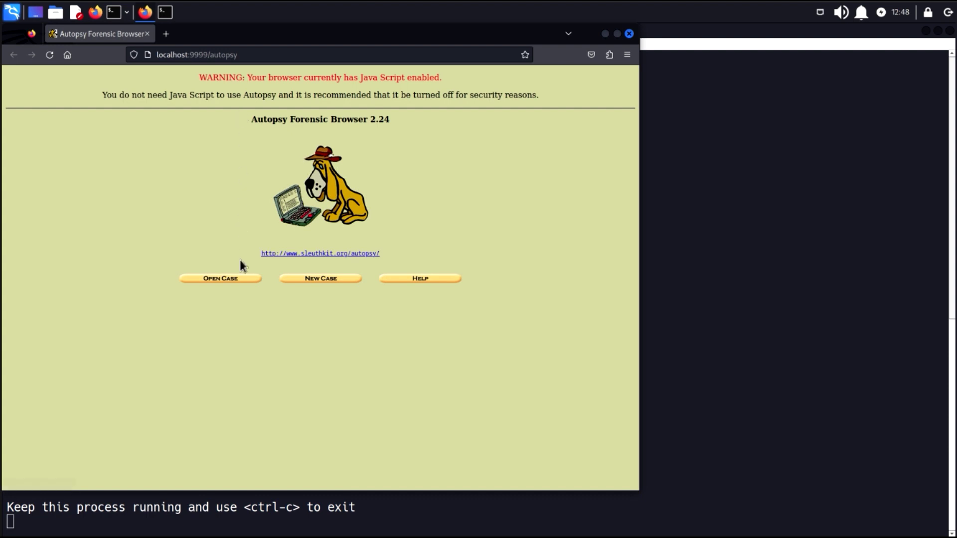
Step: Create a new case named Firstcase with the description "Discovering JPEG's on an image" and the investigator's name
click(315, 280)
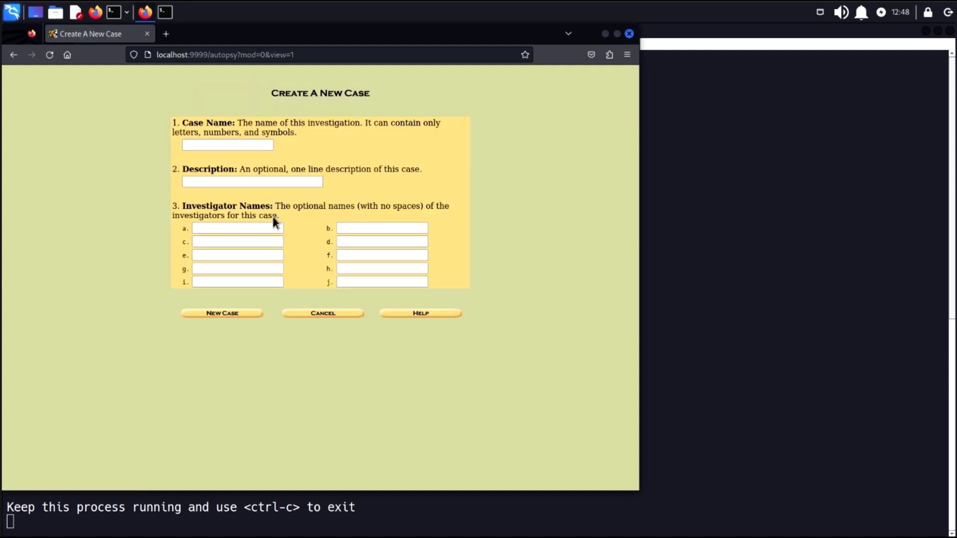
click(239, 145)
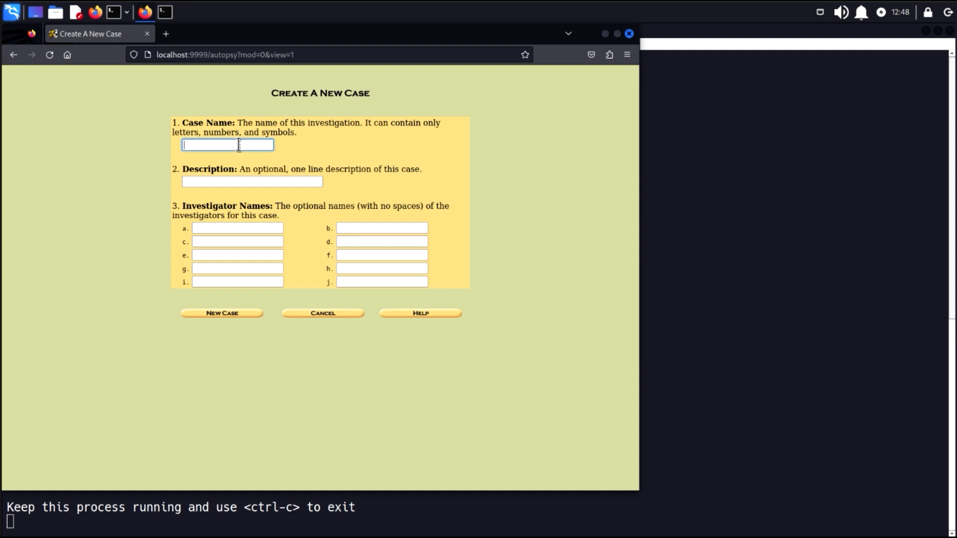
text(F)
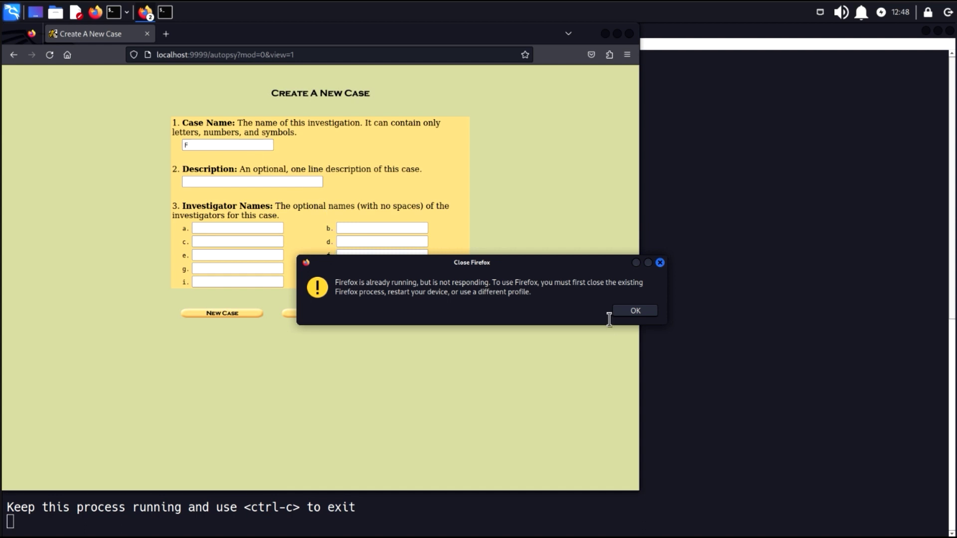
click(635, 311)
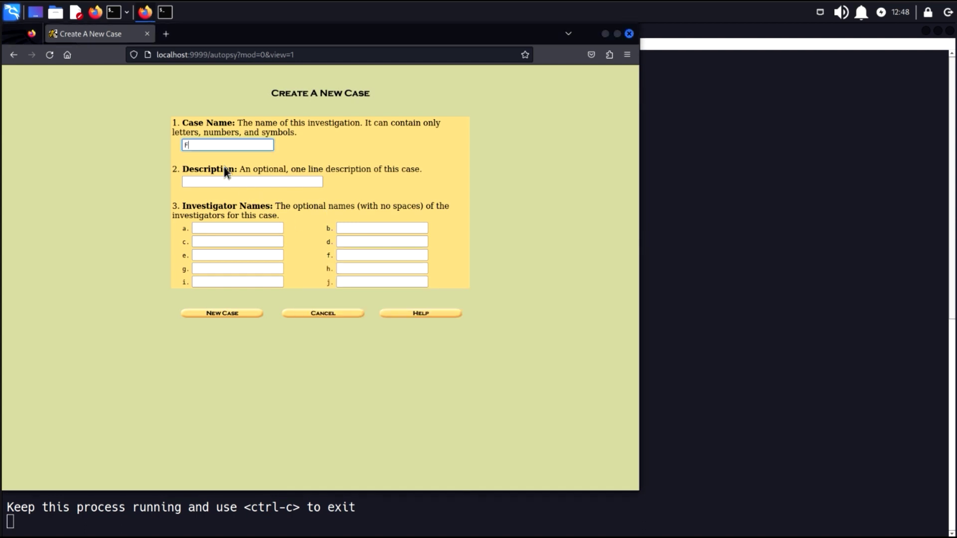
text(irstcase)
click(249, 180)
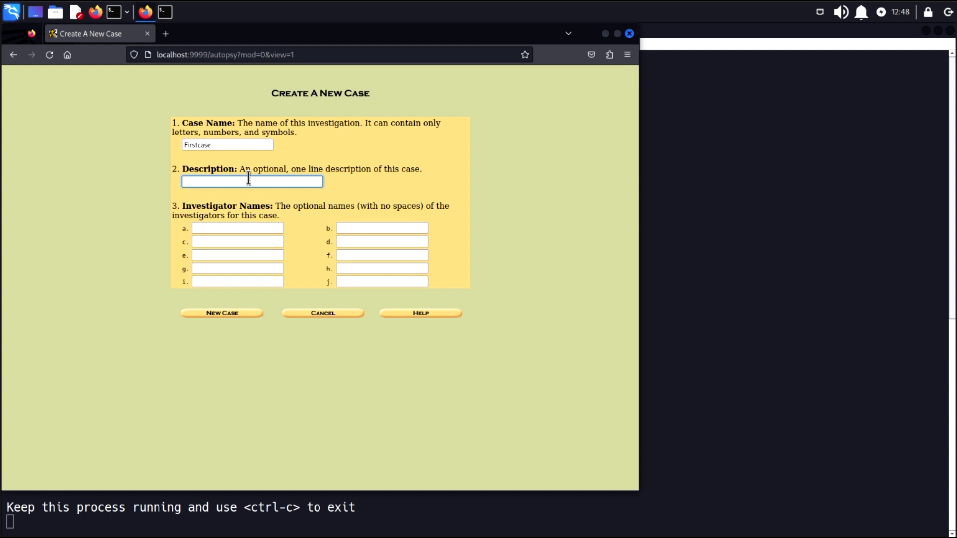
text(Discovering JPEG's on an image)
click(220, 228)
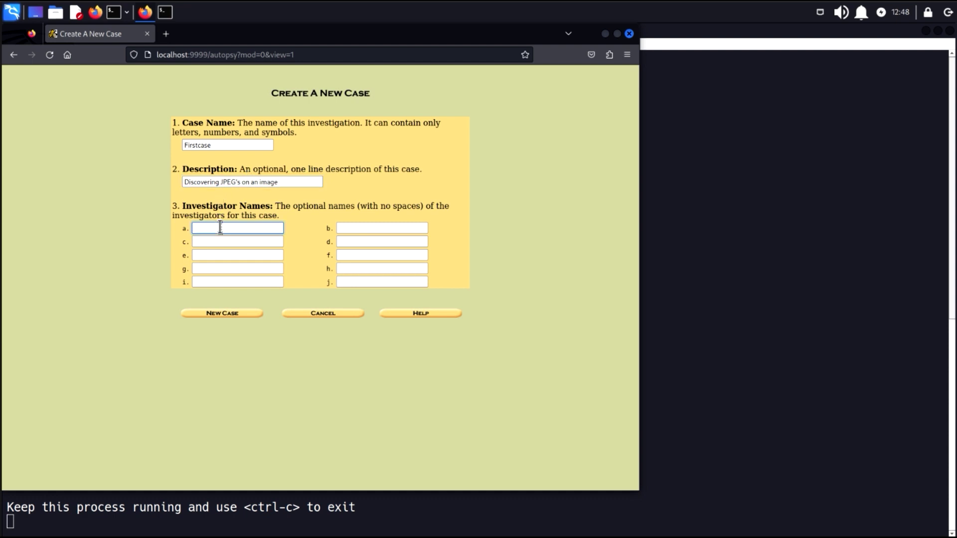
text(victor)
click(230, 315)
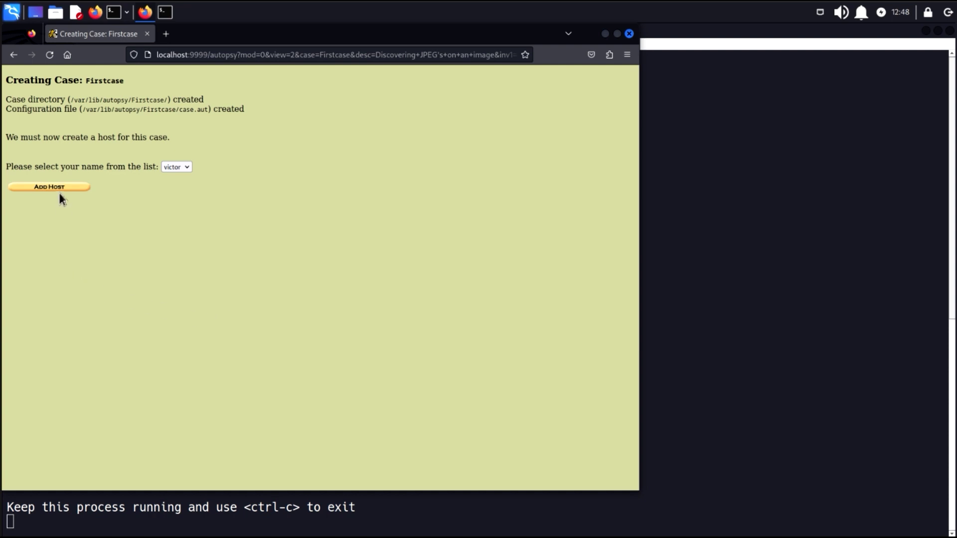
Step: Add a host named Testcomputer to the case
click(76, 188)
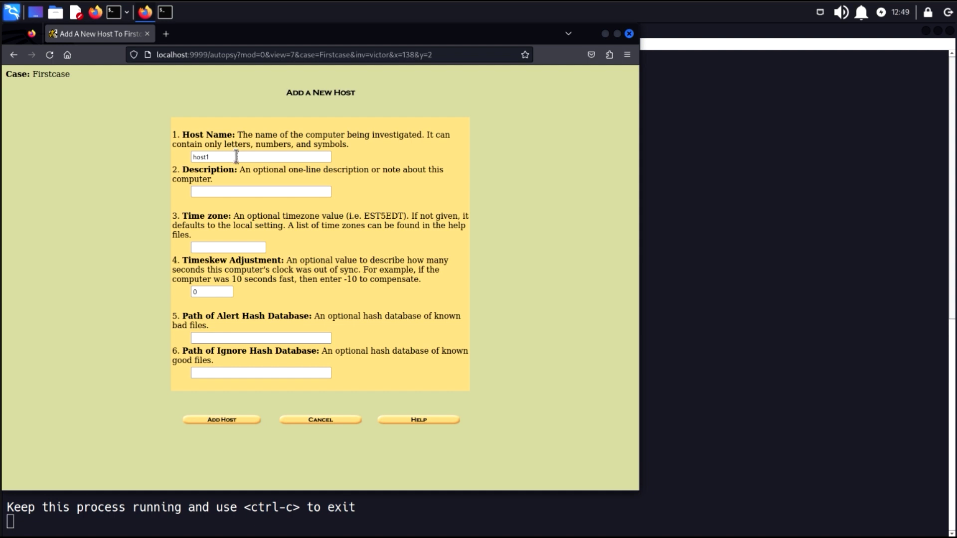
drag(235, 157, 165, 159)
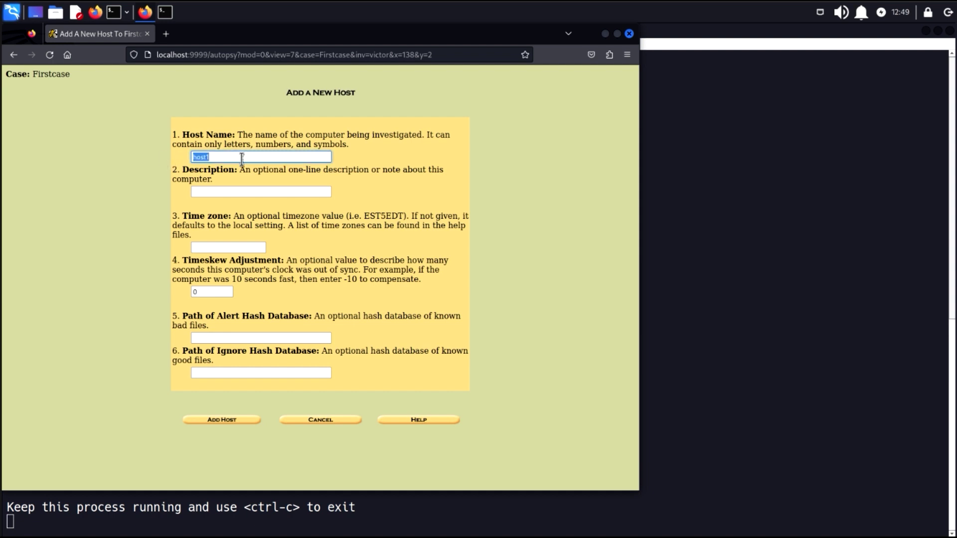
key(BackSpace)
text(Testcomputer)
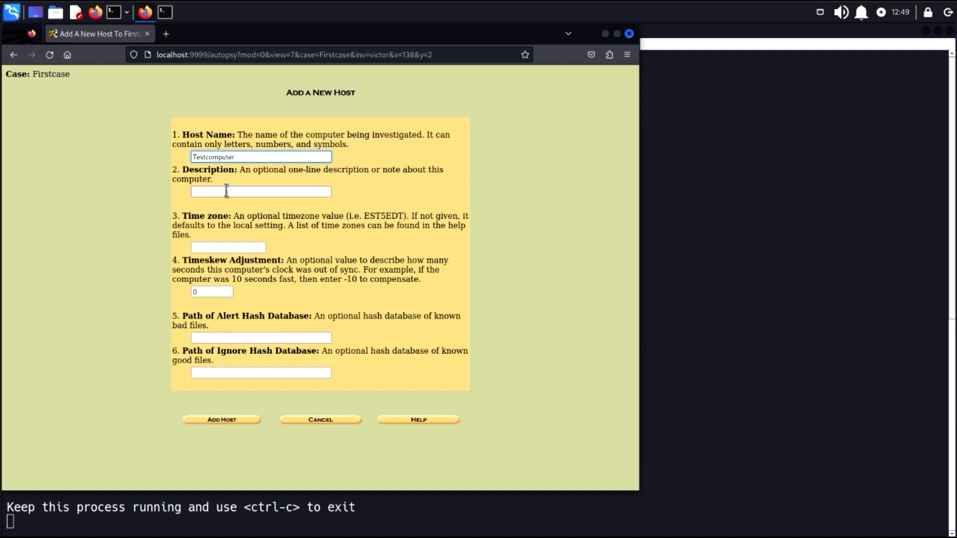
click(229, 424)
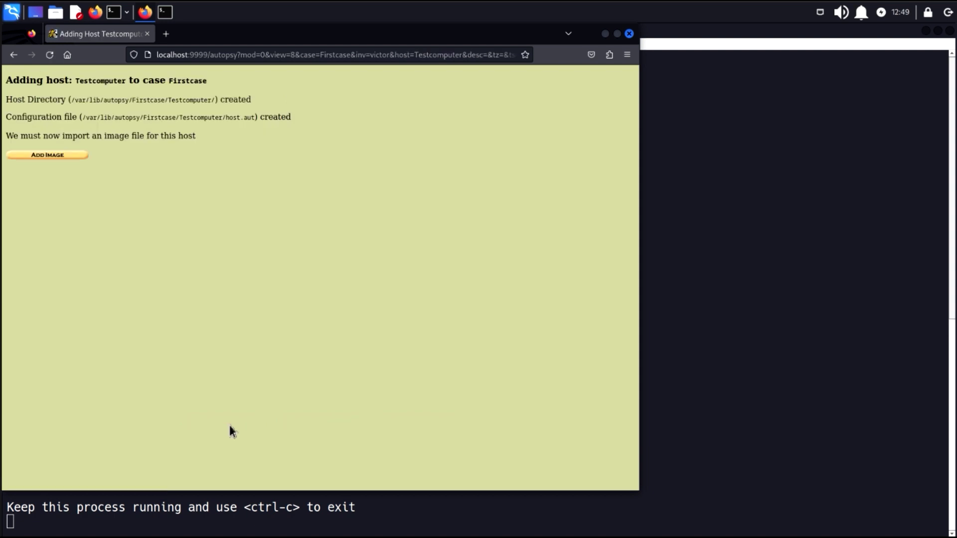
Step: Start adding an image file to the host and enter /home/kali as the start of its location path
click(55, 156)
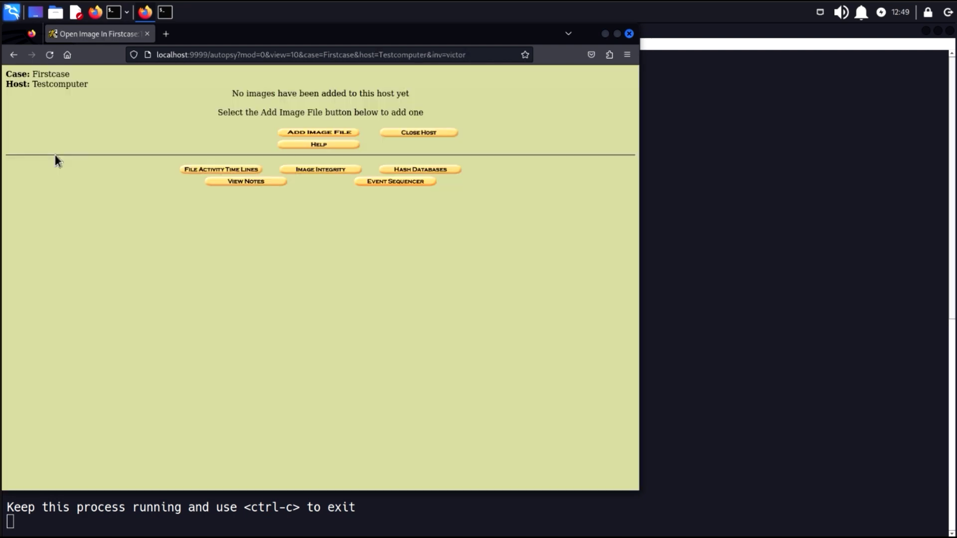
click(308, 133)
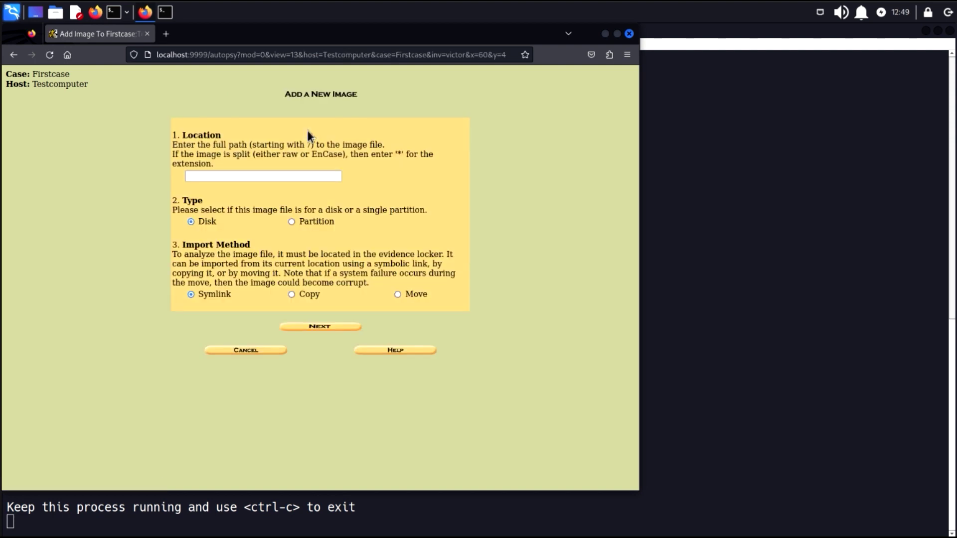
click(234, 177)
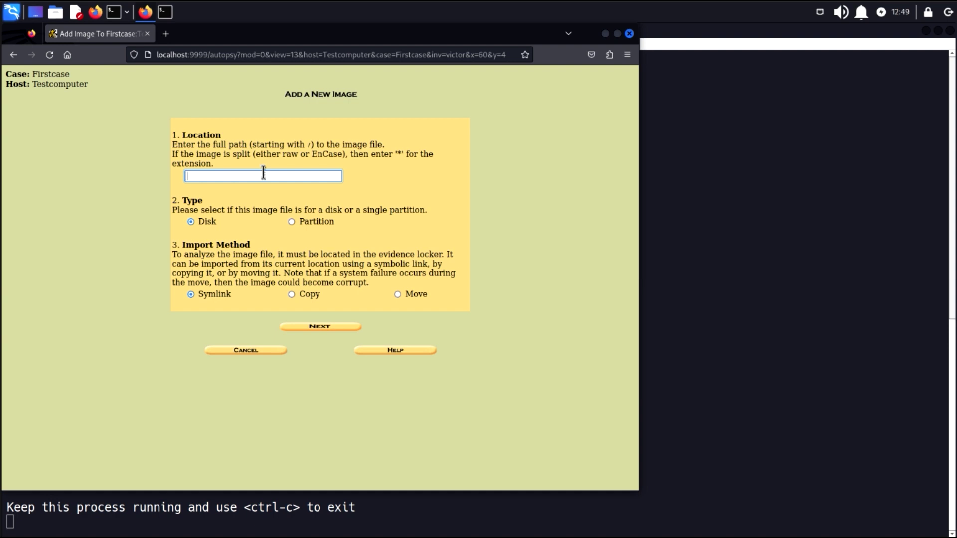
text(/home/kali)
Step: Switch to the file manager and open the folder CourseFiles/Cybersecurity/autopsy-lab/8-jpeg-search in the home folder
click(37, 15)
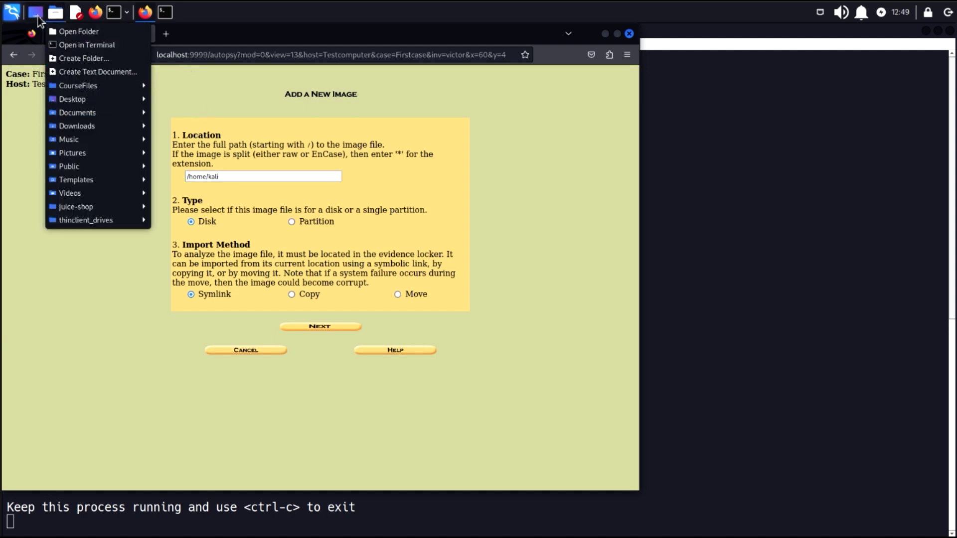
click(100, 35)
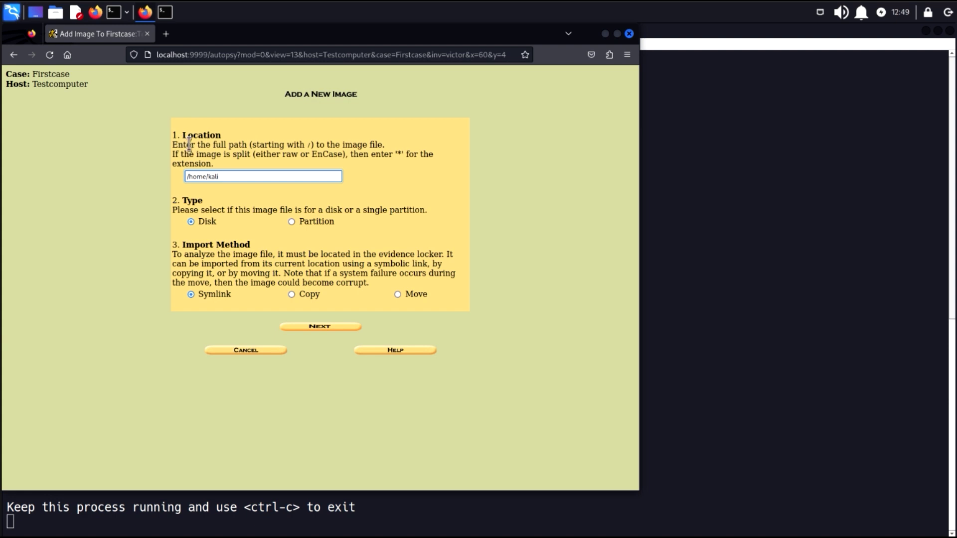
click(56, 17)
click(60, 33)
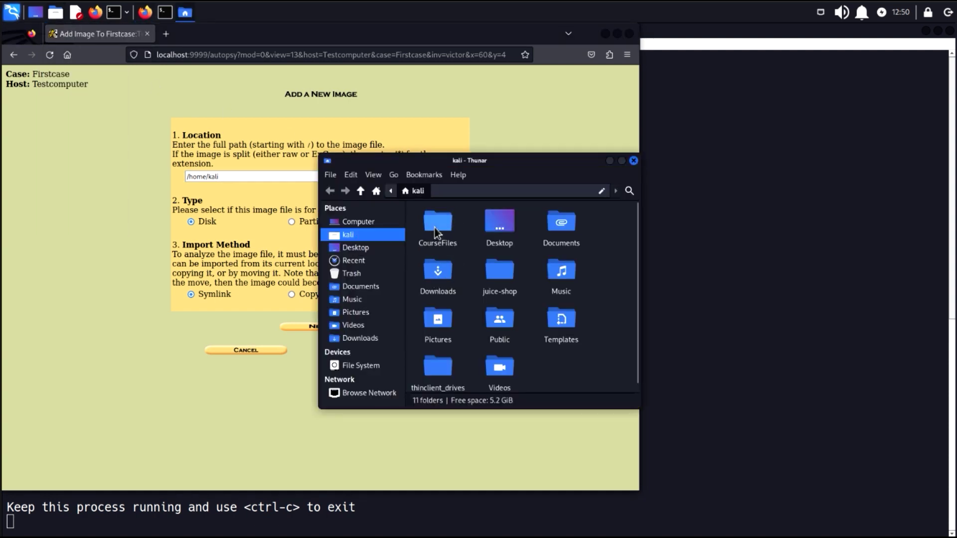
double_click(434, 231)
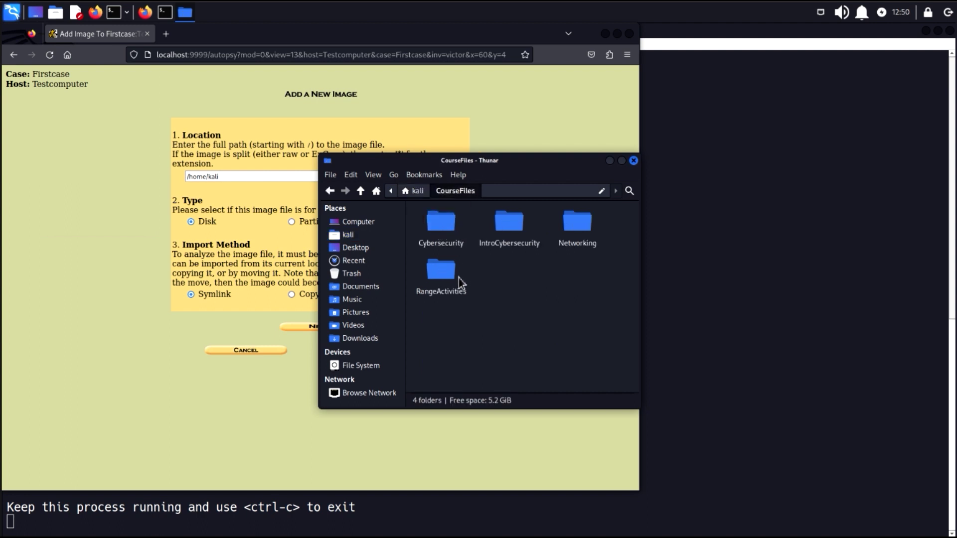
double_click(441, 228)
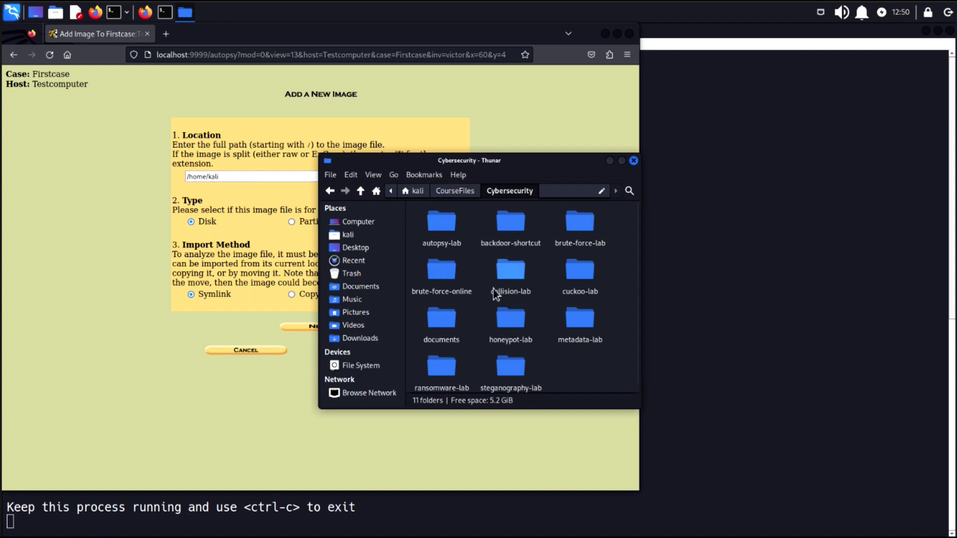
click(438, 233)
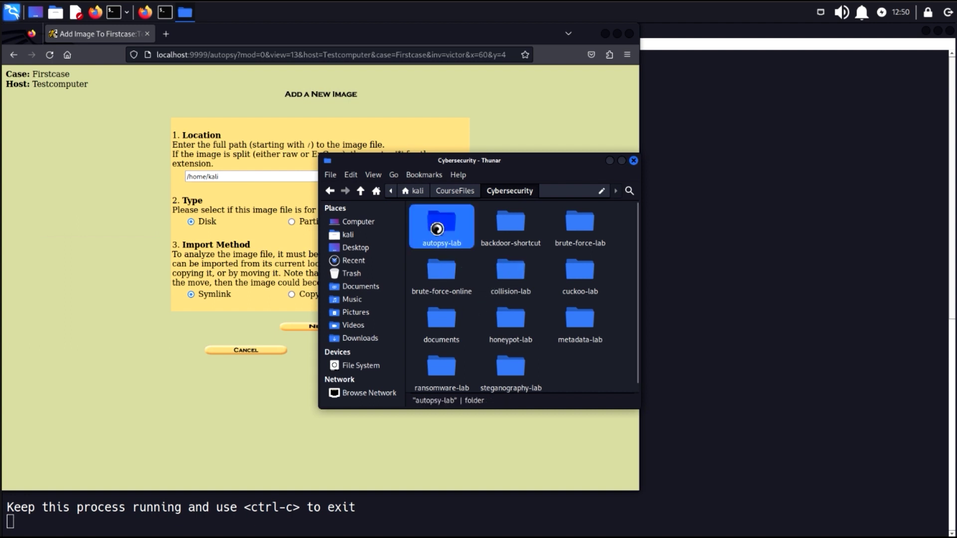
double_click(437, 230)
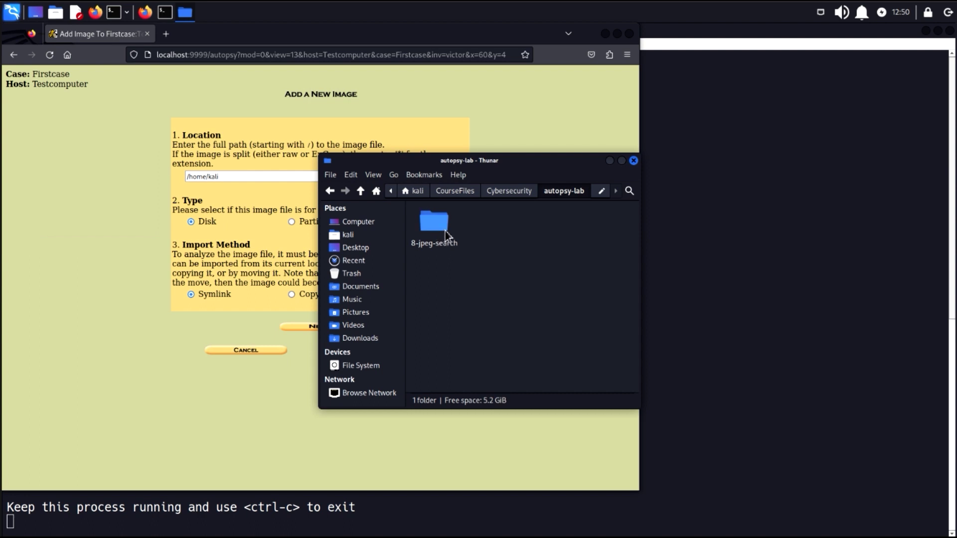
double_click(446, 236)
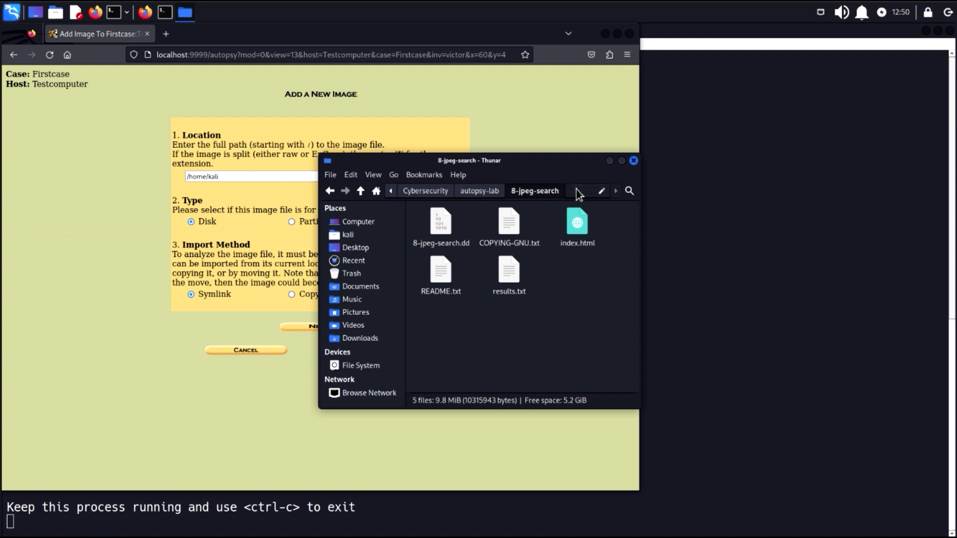
Step: Copy the 8-jpeg-search folder's full path from the file manager and paste it as the image location in the browser
click(577, 192)
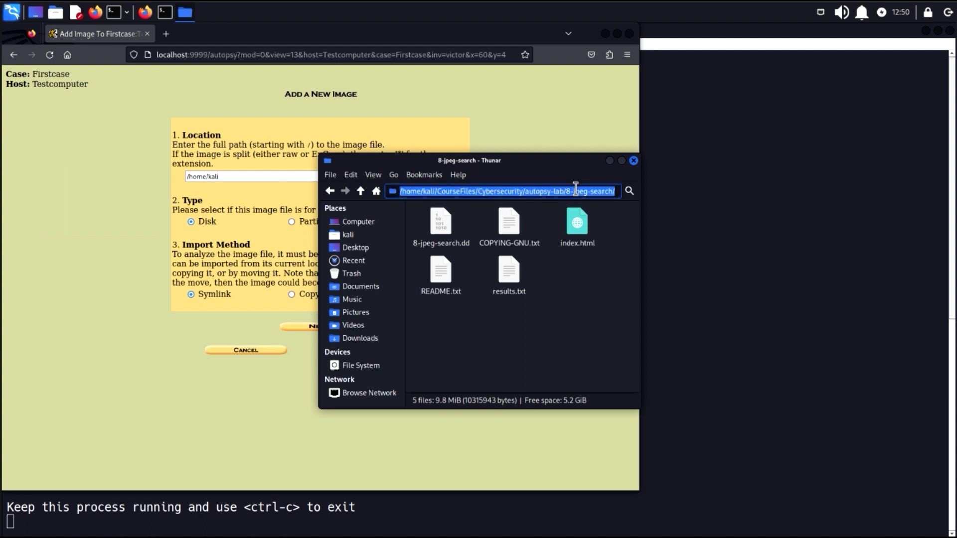
click(239, 177)
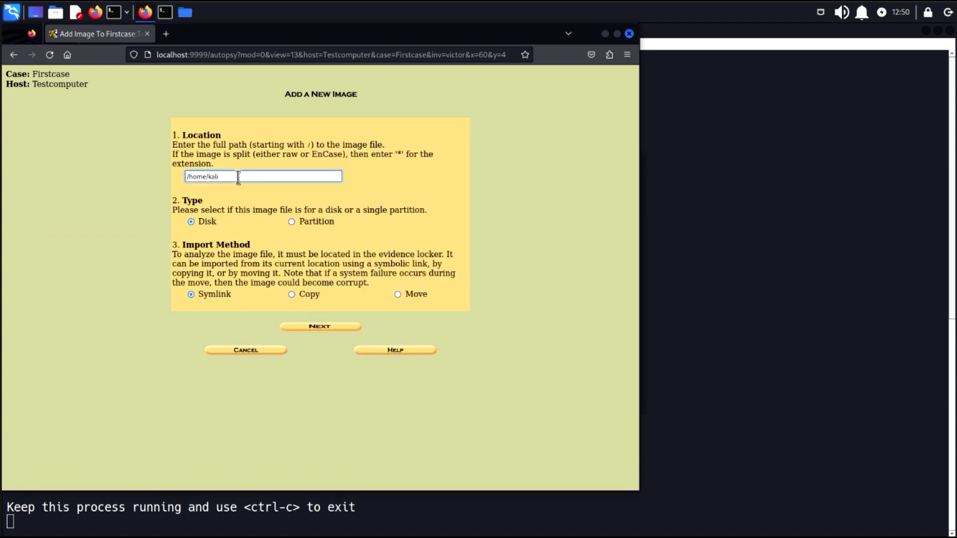
key(ctrl+a)
key(BackSpace)
key(ctrl+v)
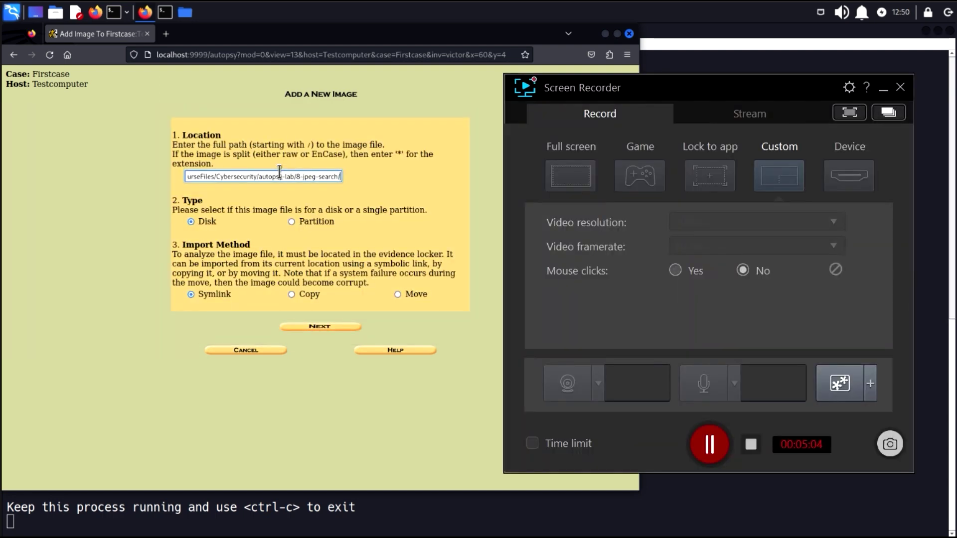
key(alt)
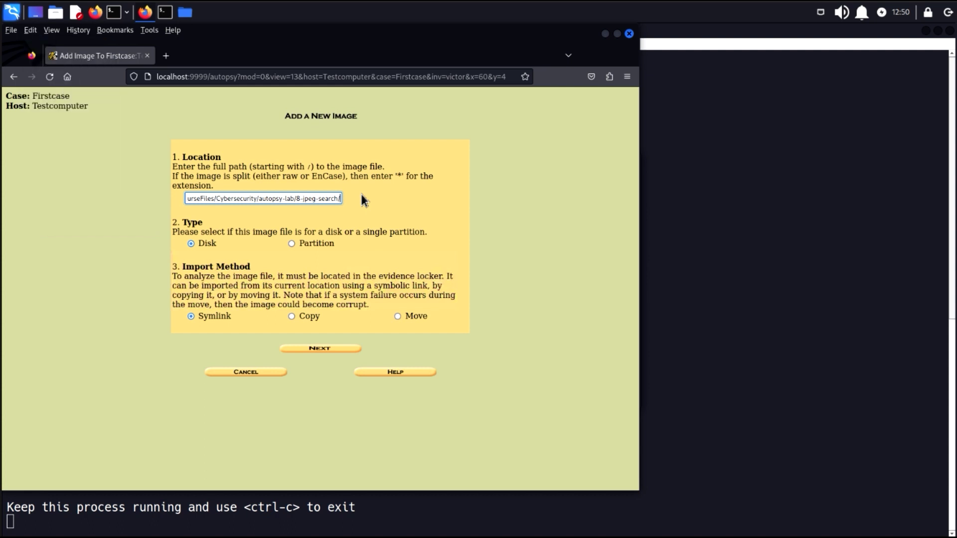
key(ctrl+f)
text(-sear)
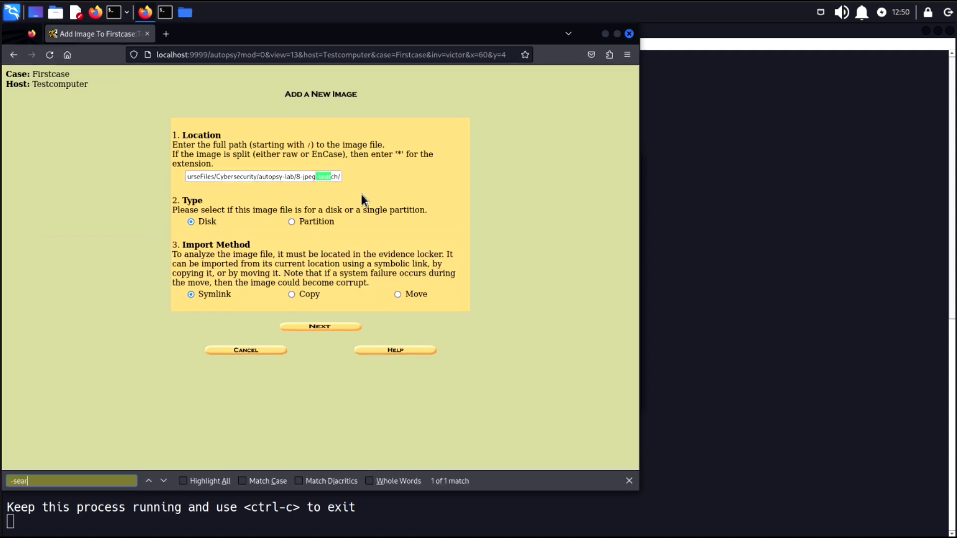
text(c)
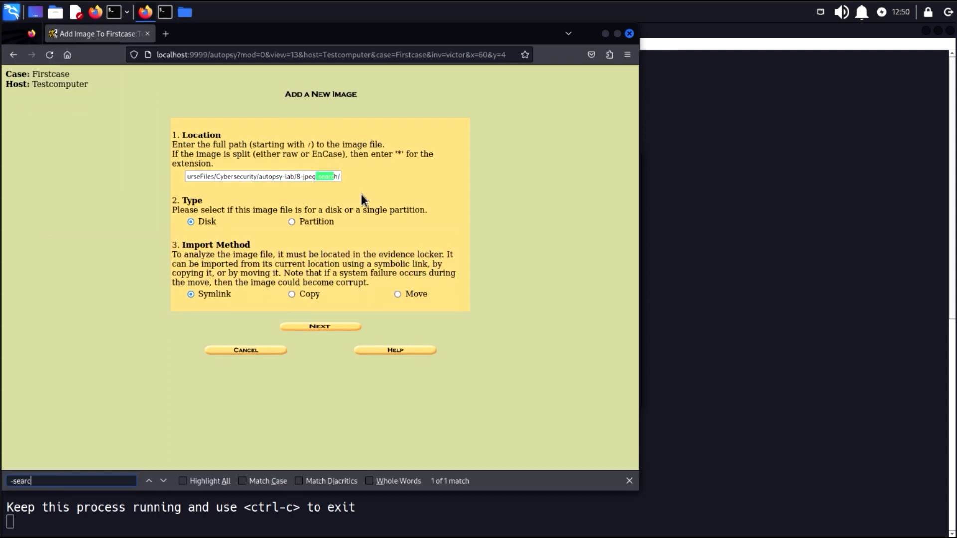
Step: Replace the image location with the copied folder path and append the file name 8-jpeg-search.dd
click(337, 178)
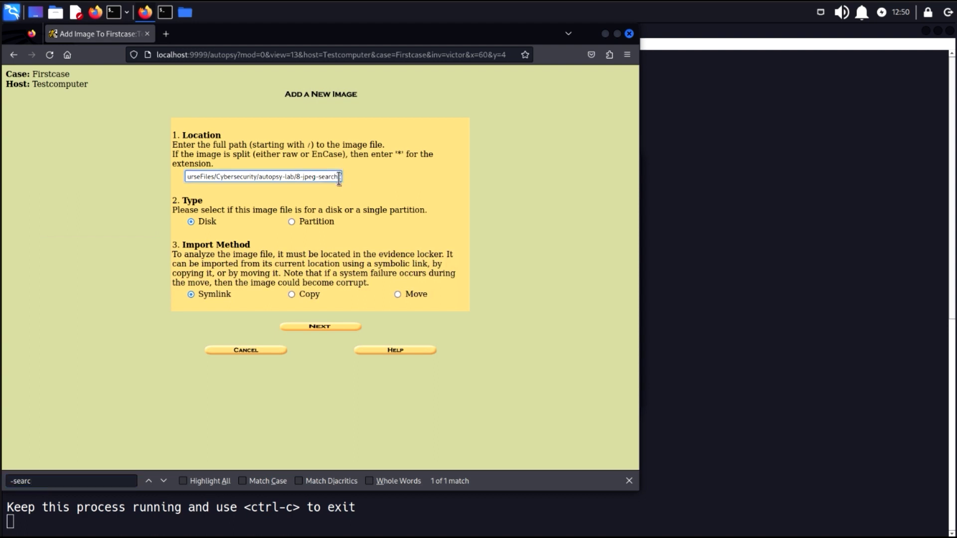
key(ctrl+a)
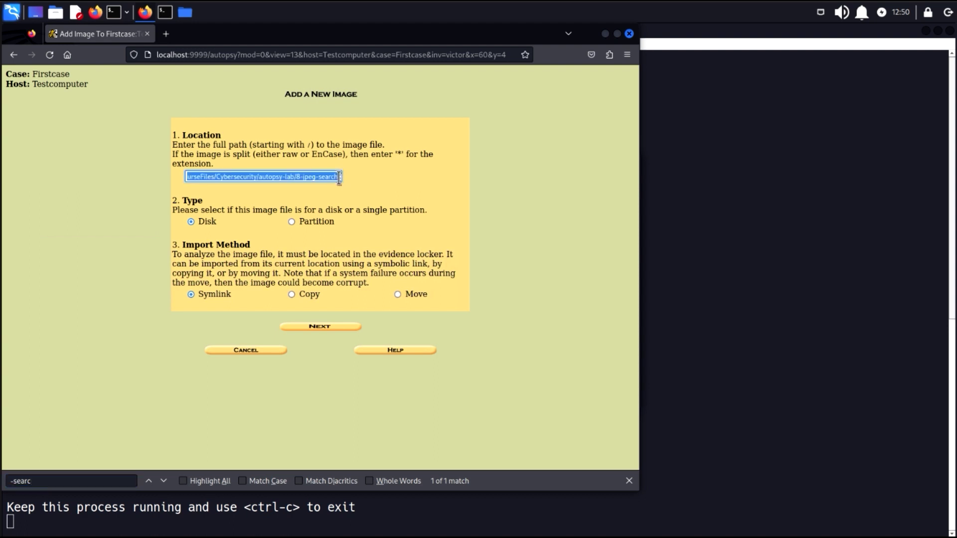
key(BackSpace)
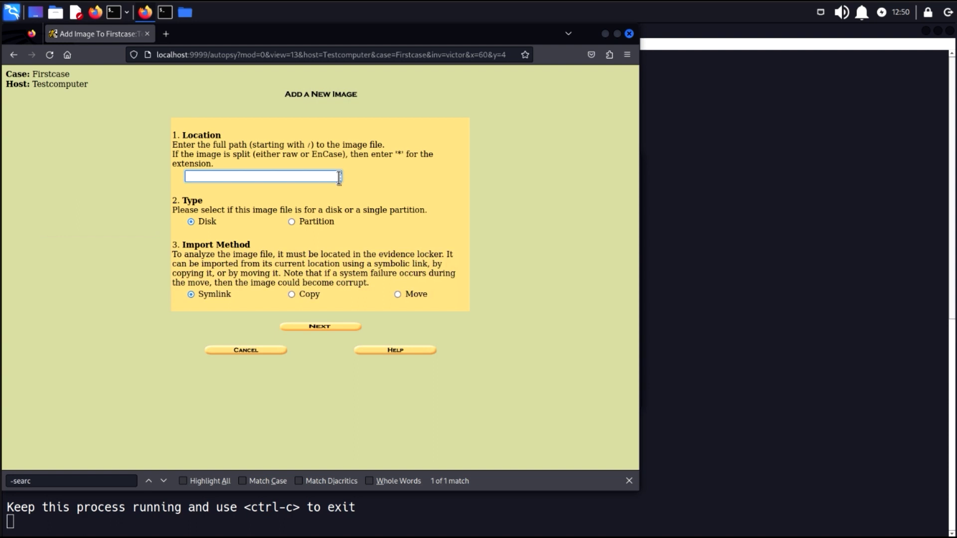
key(ctrl+v)
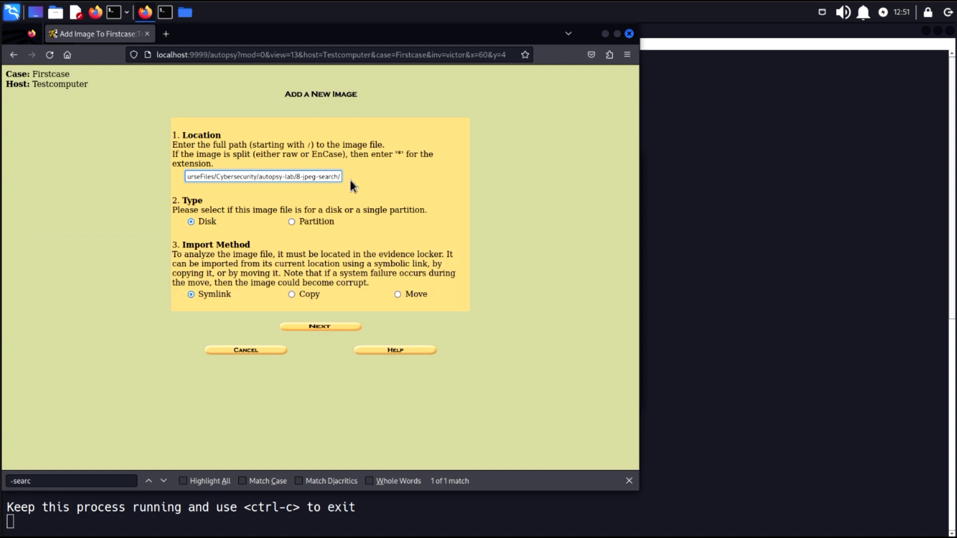
text(8-)
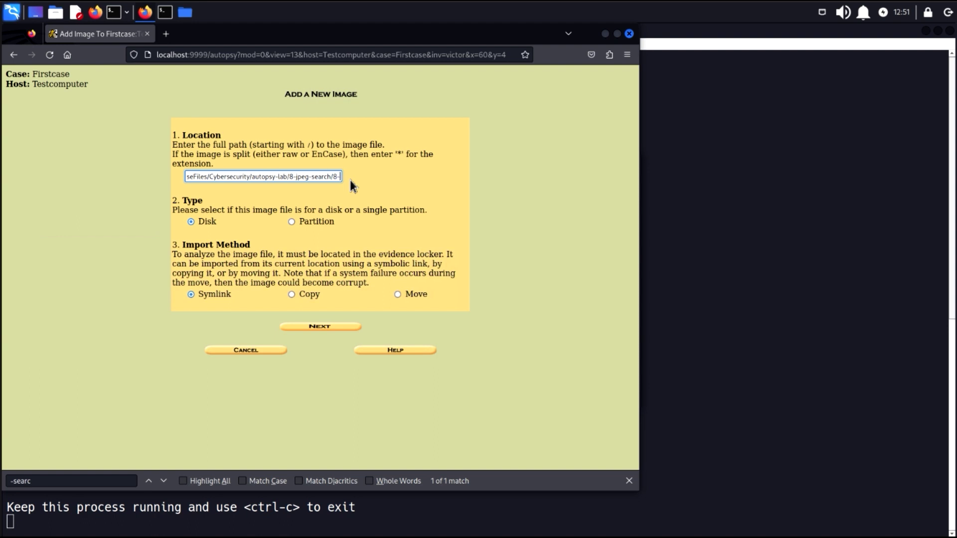
text(jpeg)
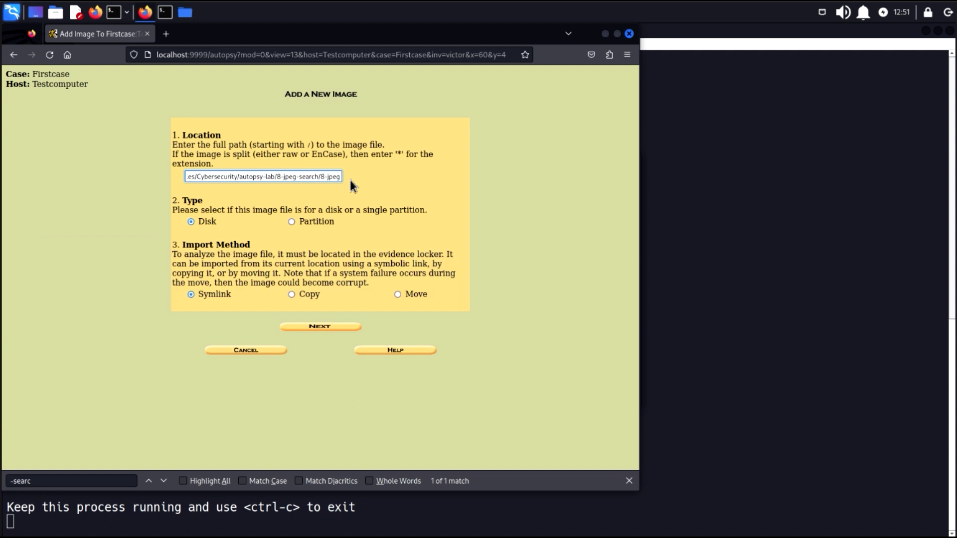
text(-search)
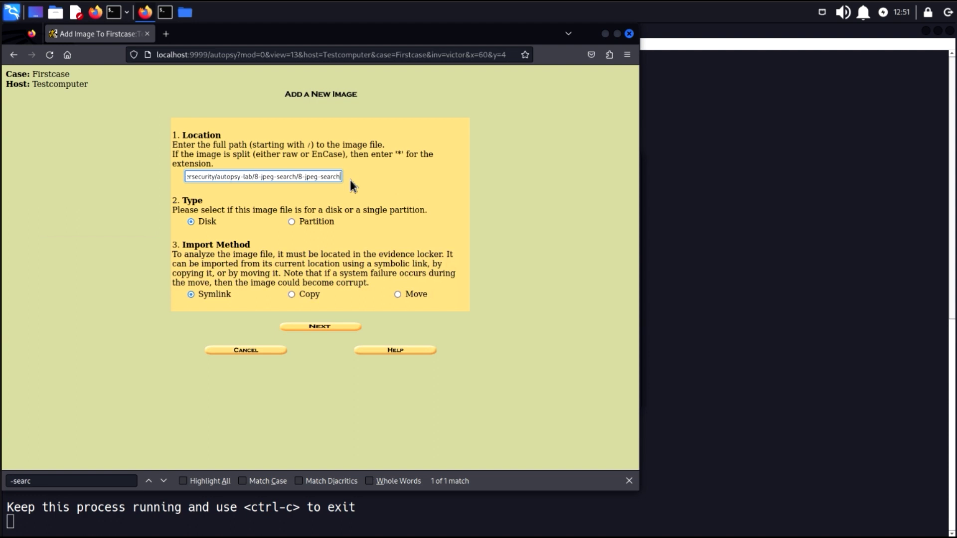
text(.dd)
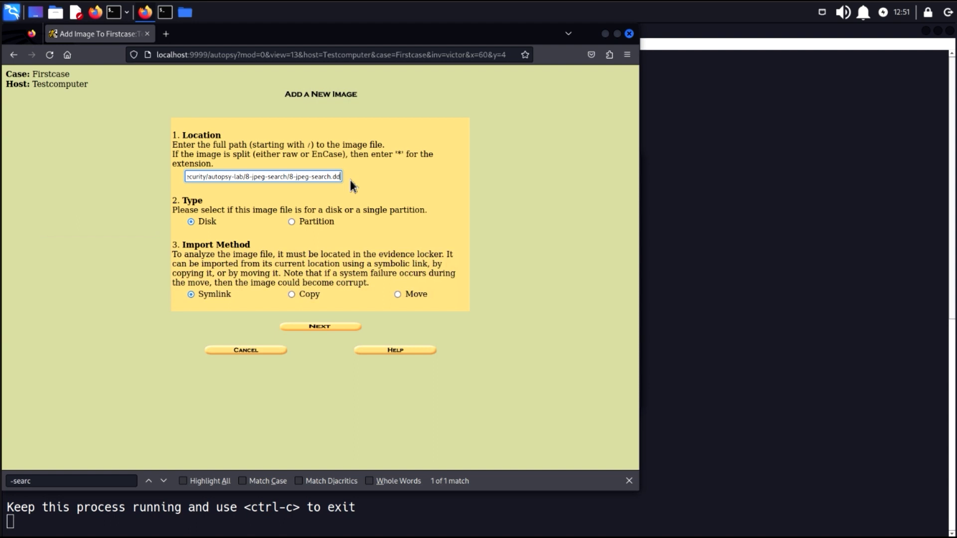
Step: Set the image type to Partition and add the symlinked image to the host, ignoring its hash value
click(296, 222)
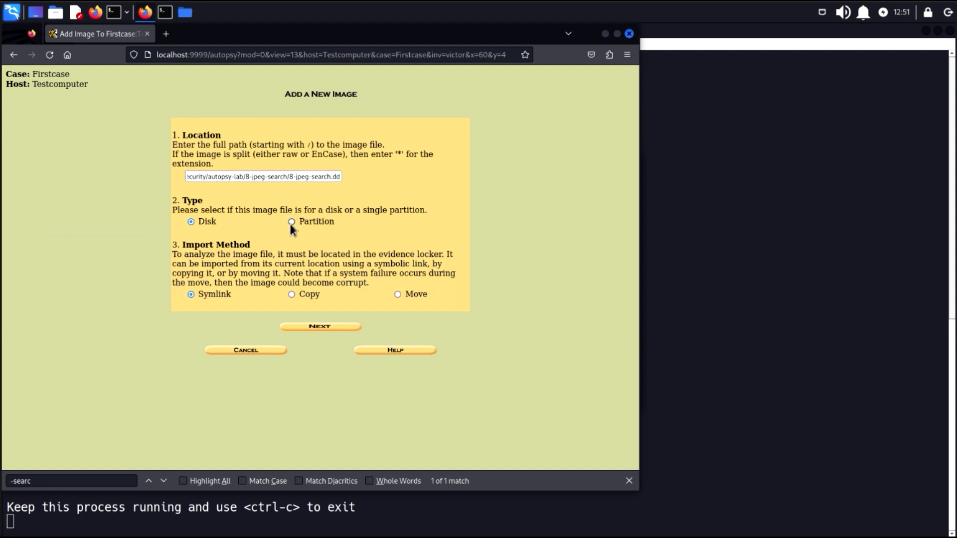
click(324, 327)
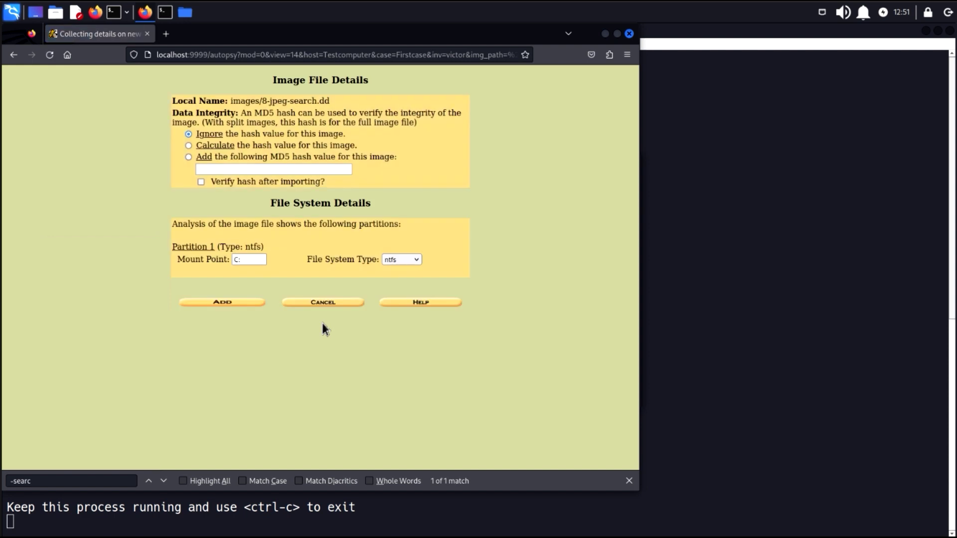
click(237, 303)
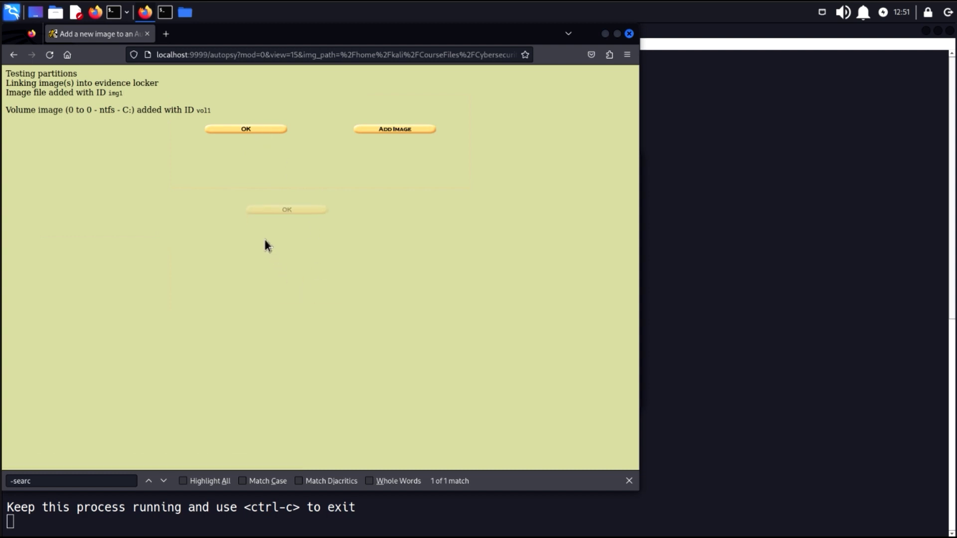
click(253, 131)
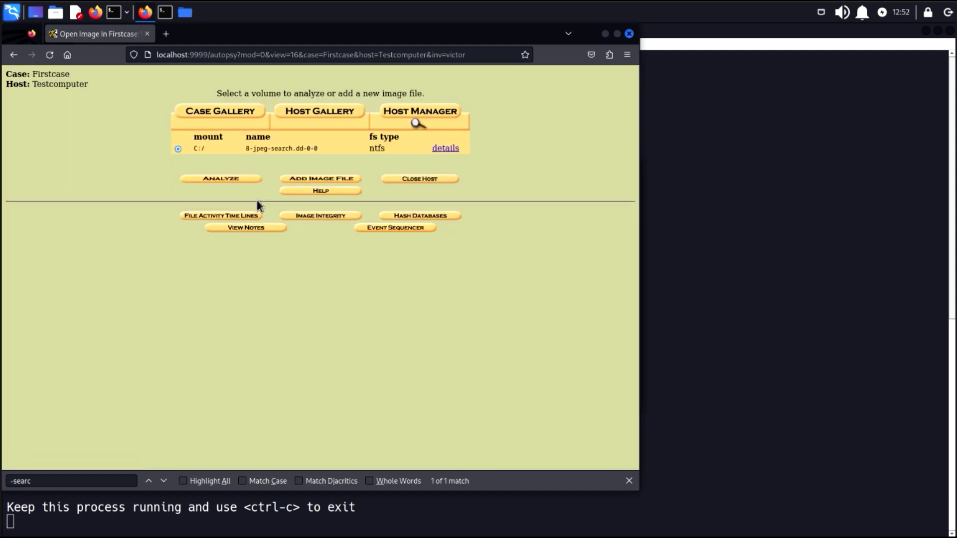
Step: Analyze the volume, list all its deleted files and export the deleted image C:/del1/file6.jpg
click(236, 180)
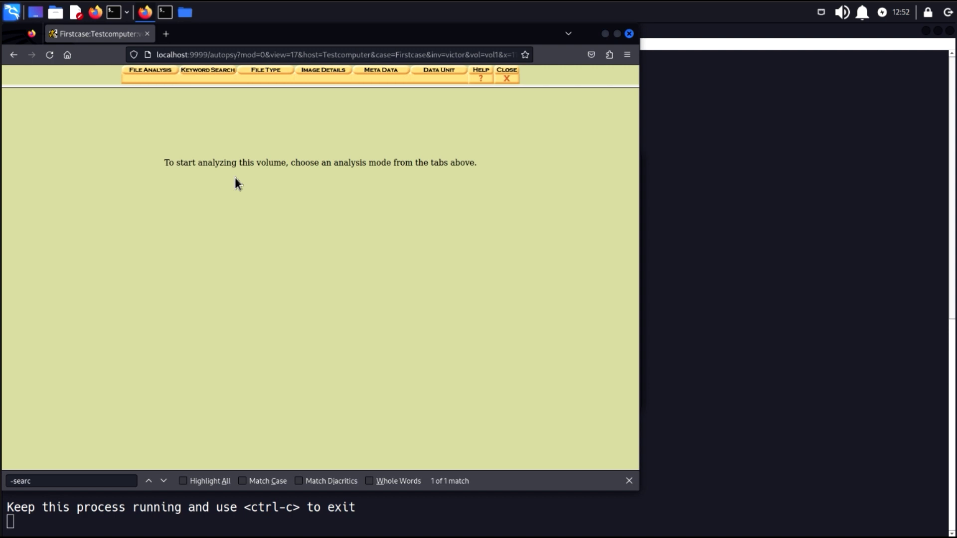
click(152, 67)
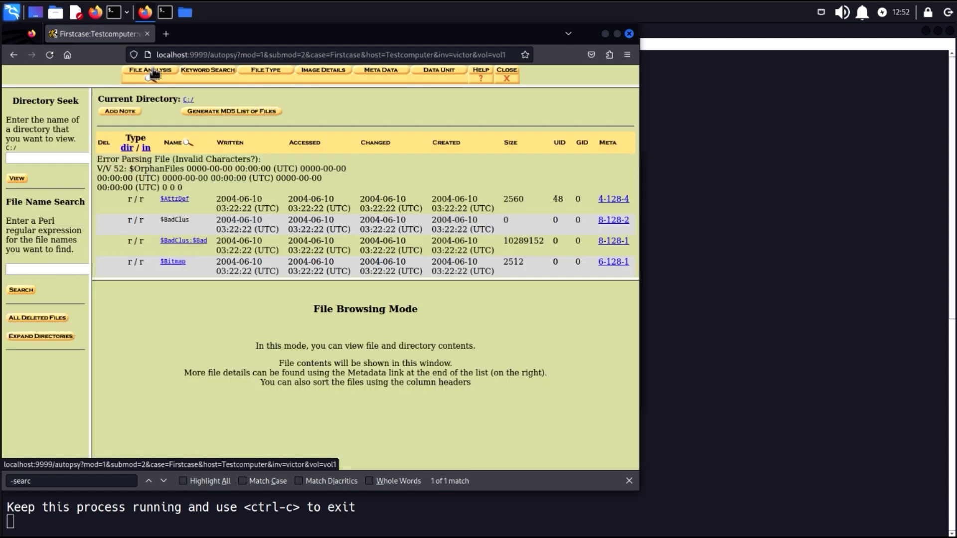
click(52, 324)
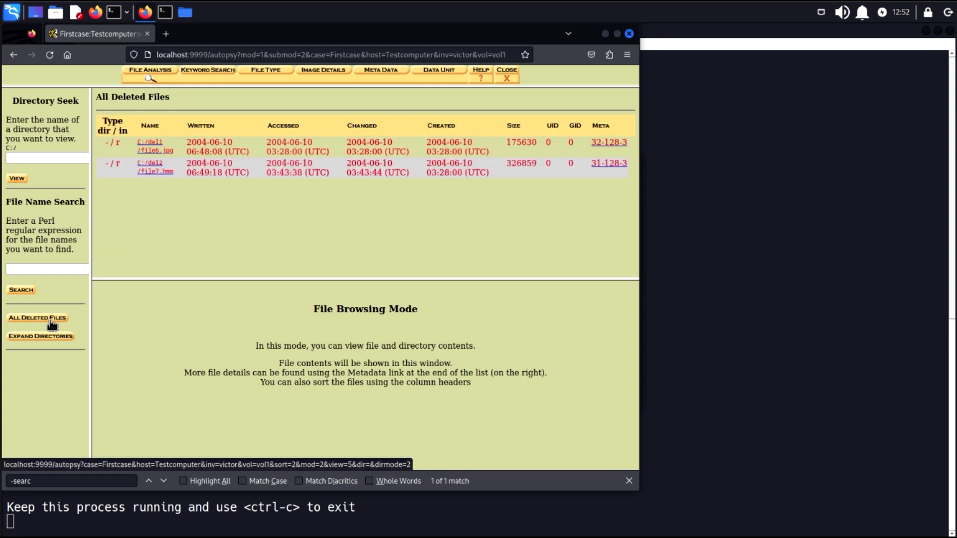
click(150, 148)
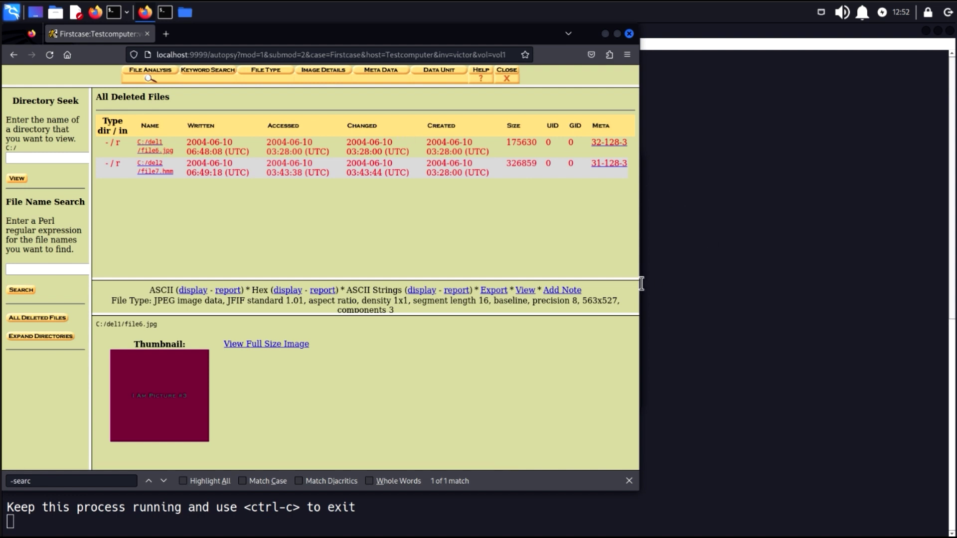
click(497, 295)
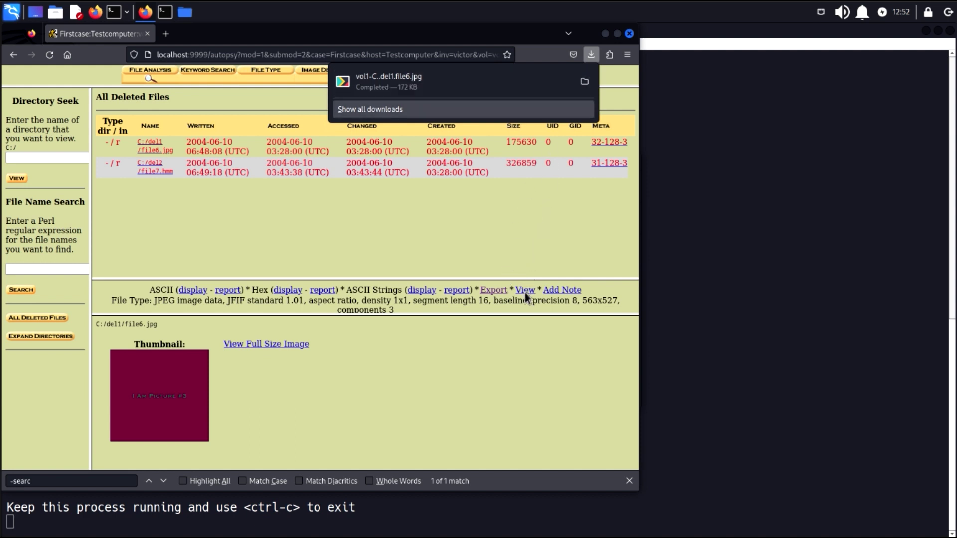
Step: Add a standard note to file6.jpg saying the image was downloaded by the investigator, including their name, on 3/13/2024
click(559, 294)
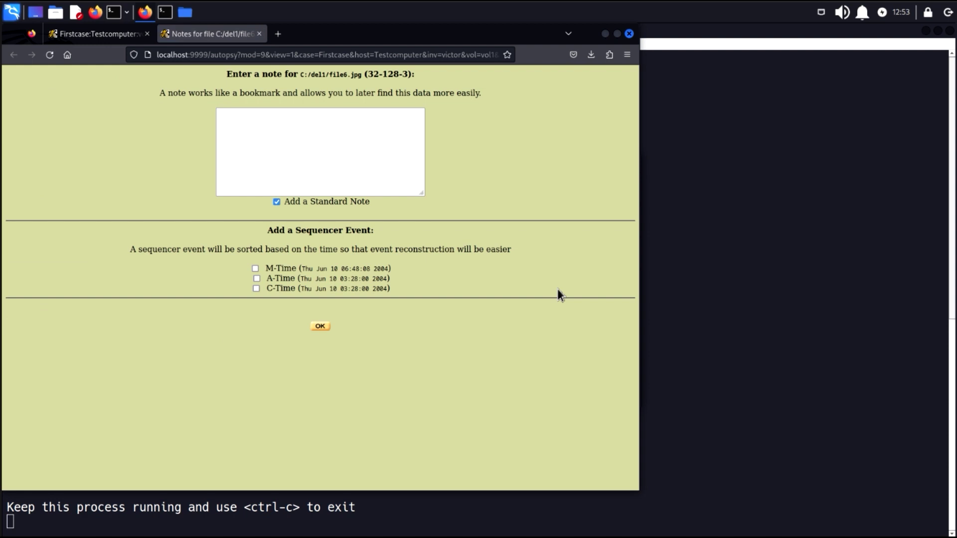
click(289, 119)
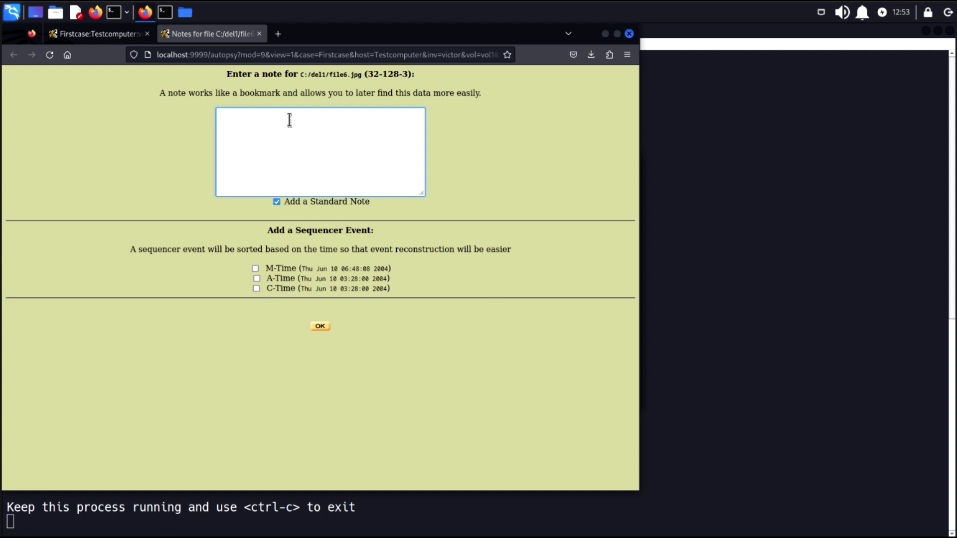
text(This iammage was downloaded by victor on 3/13/2023)
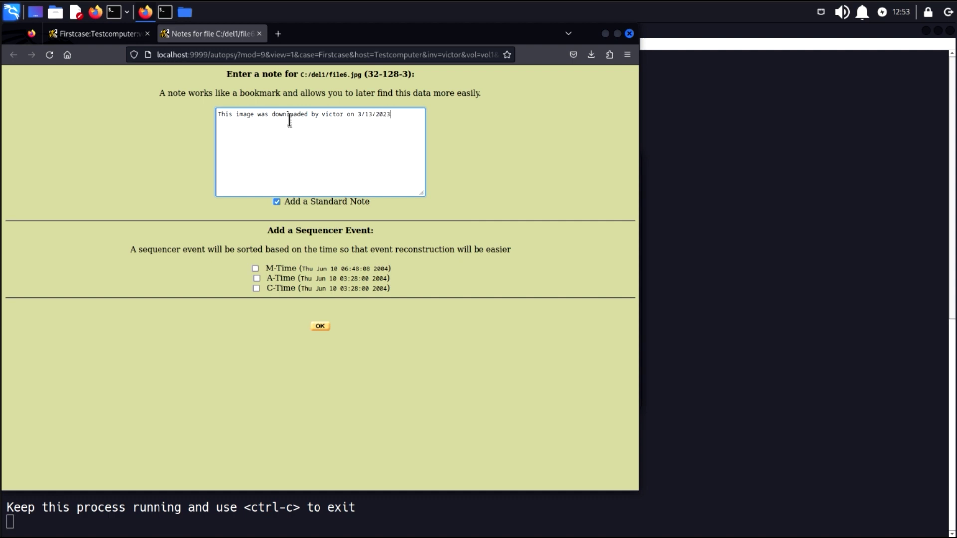
key(BackSpace)
text(4)
click(318, 327)
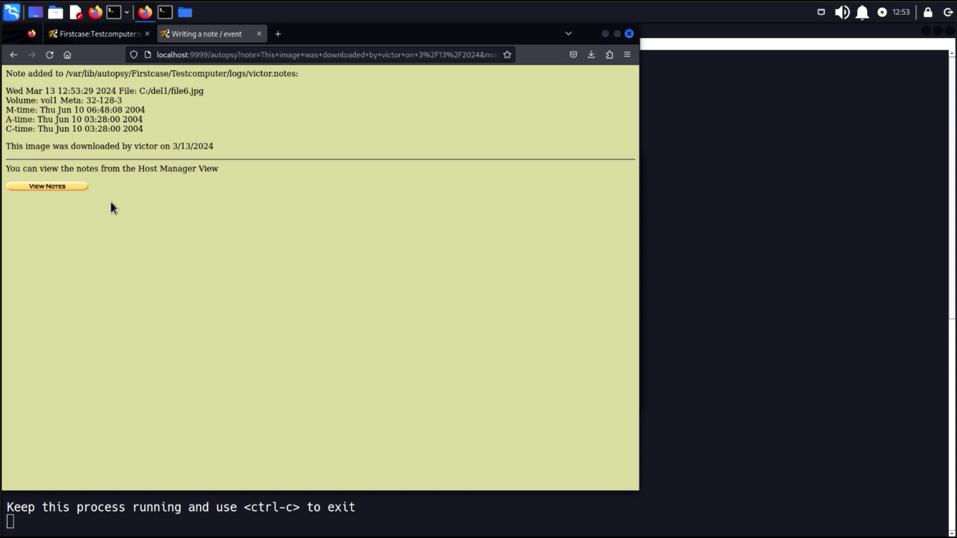
Step: Return to the volume's file analysis and search for file names containing jpg
click(110, 38)
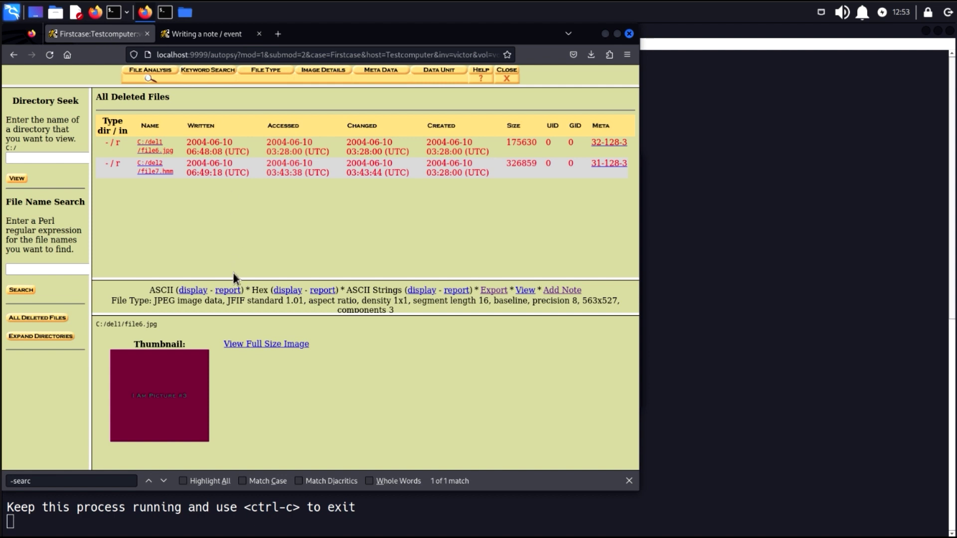
click(148, 72)
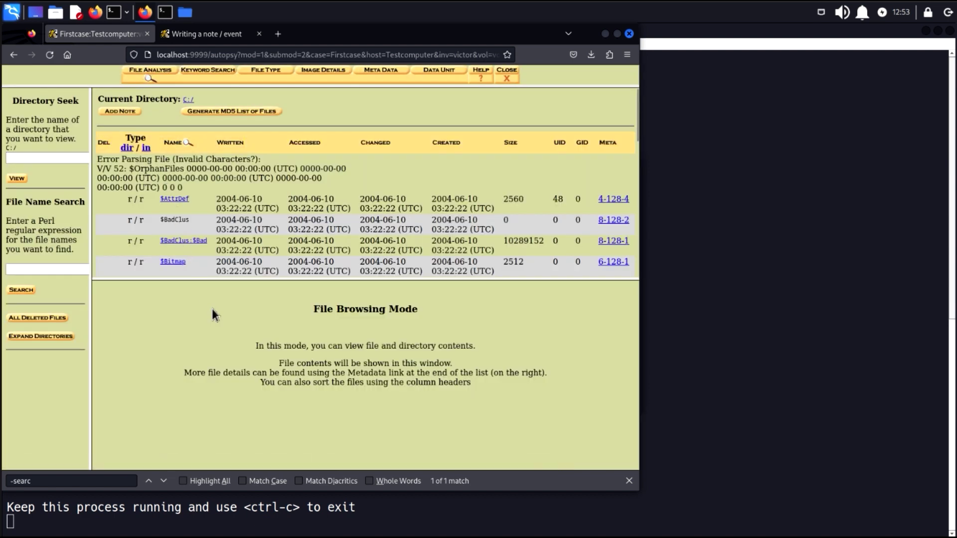
click(32, 268)
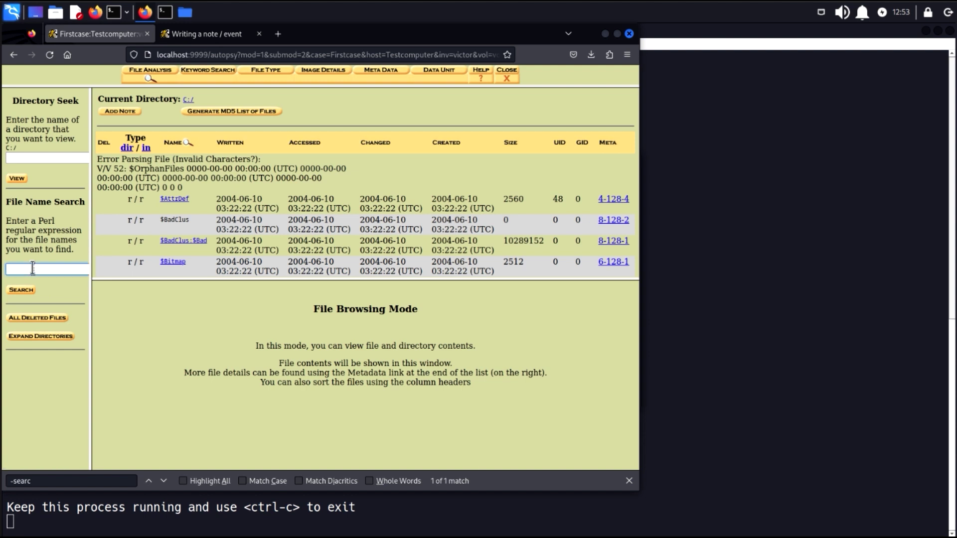
text(jpg)
click(21, 291)
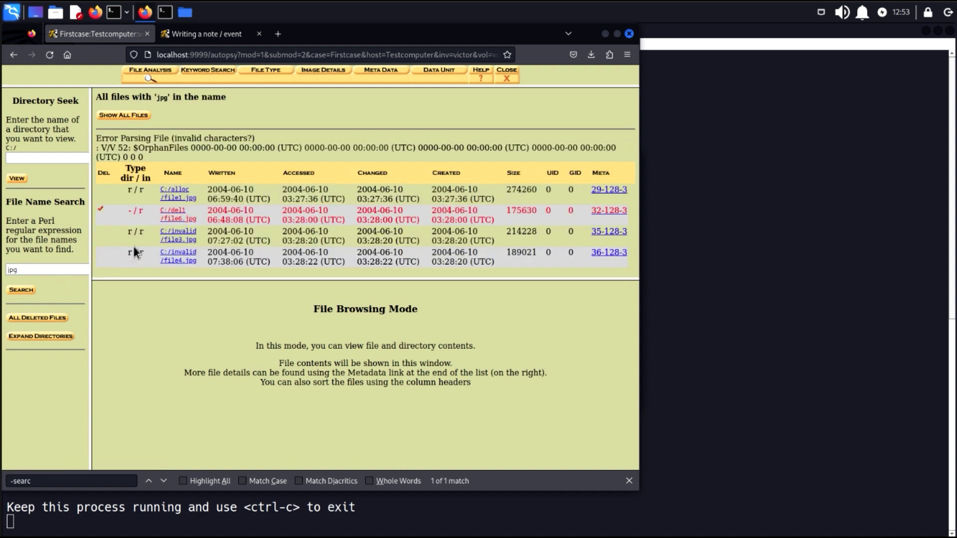
Step: Open C:/alloc/file1.jpg from the search results and export it
click(174, 197)
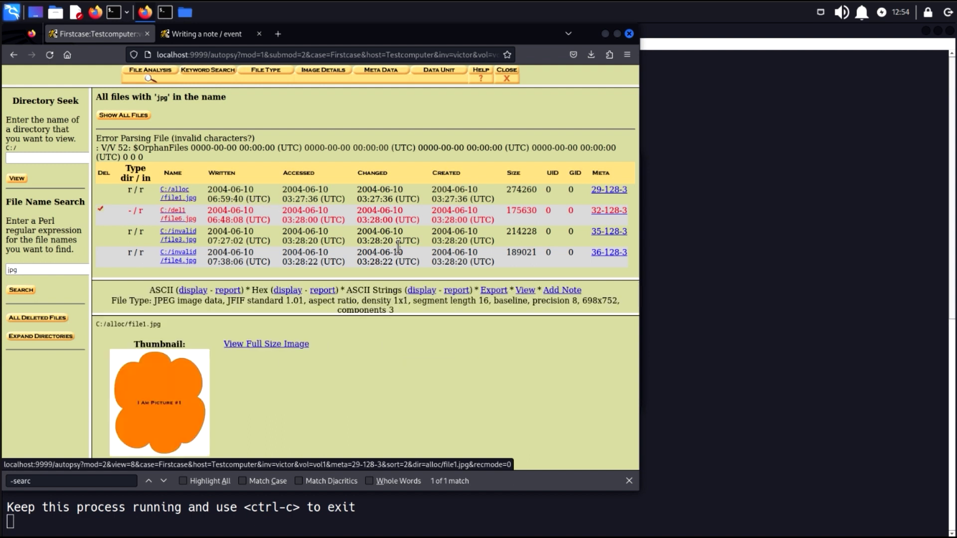
click(493, 290)
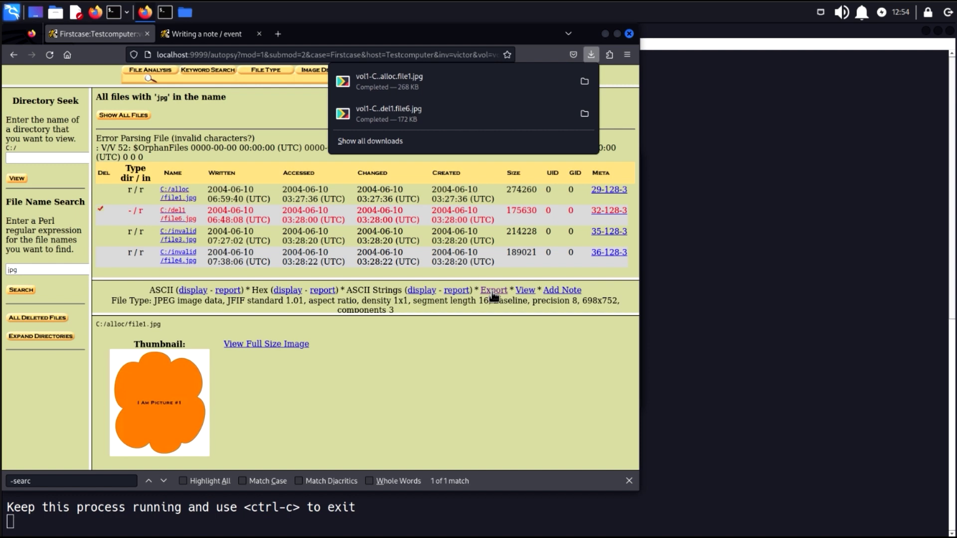
click(591, 55)
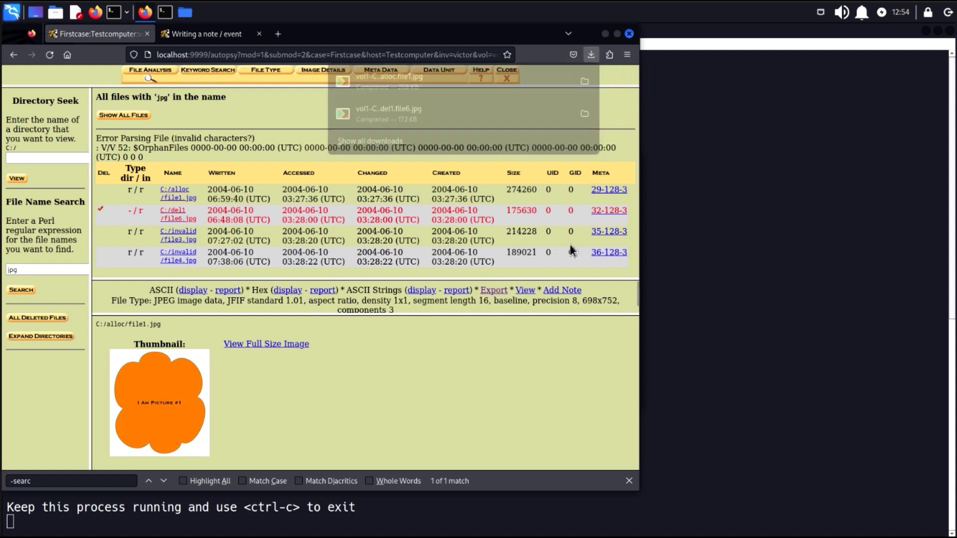
Step: Add the standard note "Image for analysis" to file1.jpg and view the host's saved notes
click(556, 292)
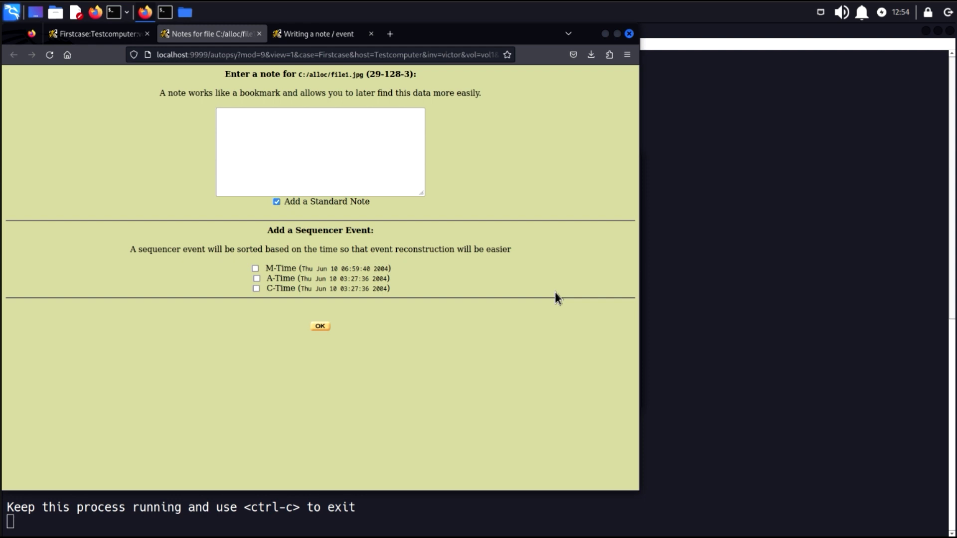
click(349, 157)
click(340, 143)
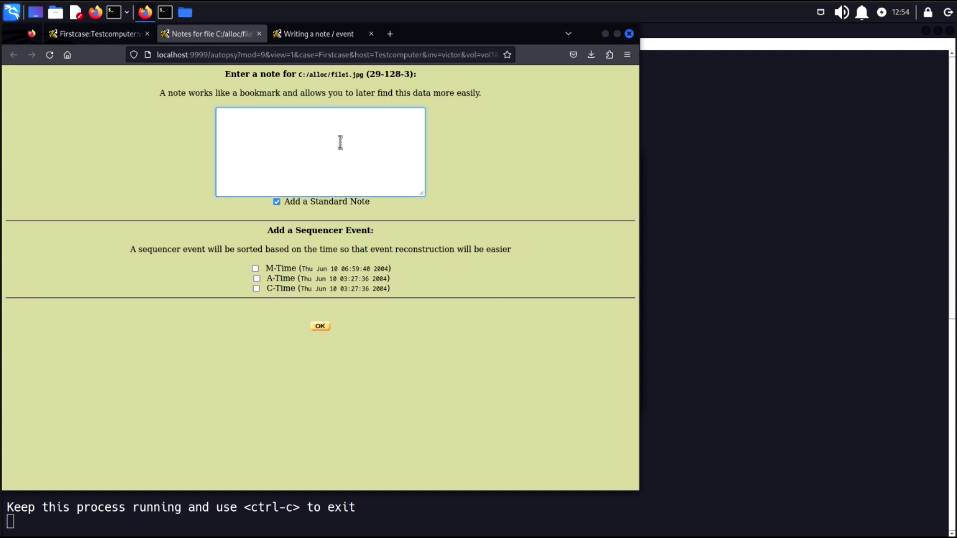
text(Image for analysis)
click(321, 327)
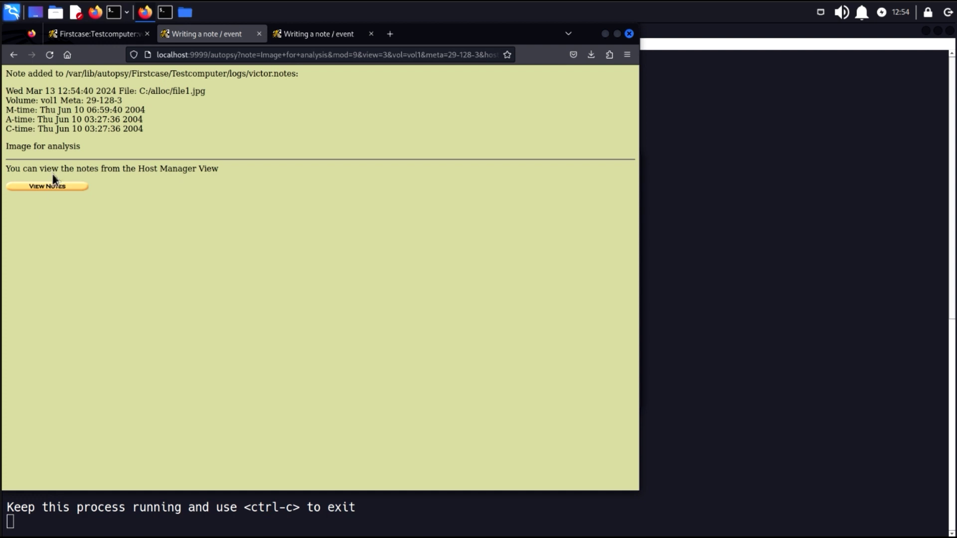
click(53, 187)
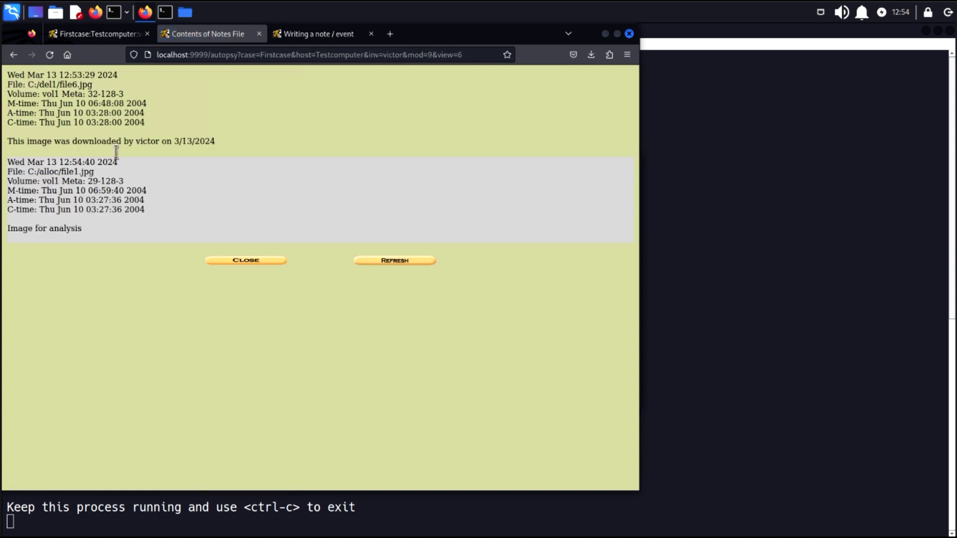